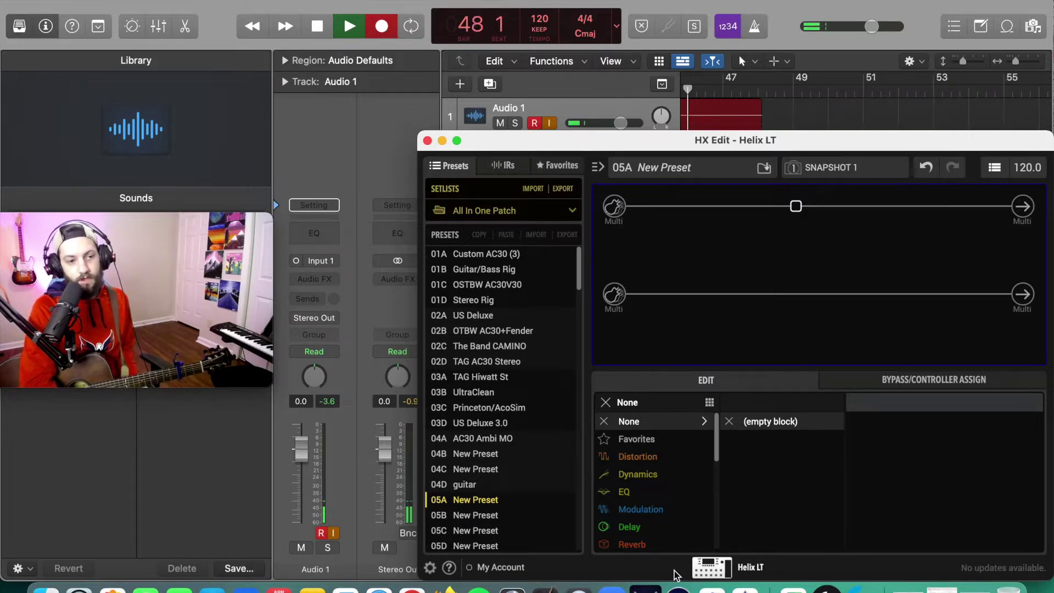
Turn the input gate on and set its threshold to -76.3 dB.
click(613, 208)
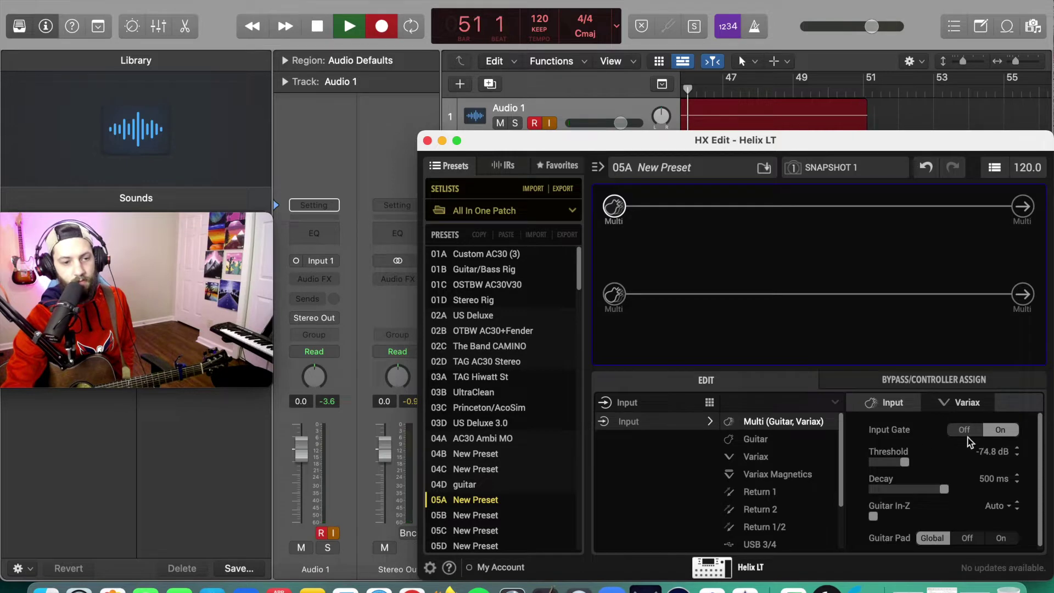
click(901, 464)
mouse_move(902, 465)
mouse_down()
mouse_move(862, 465)
mouse_move(933, 466)
mouse_move(891, 466)
mouse_move(903, 466)
mouse_up()
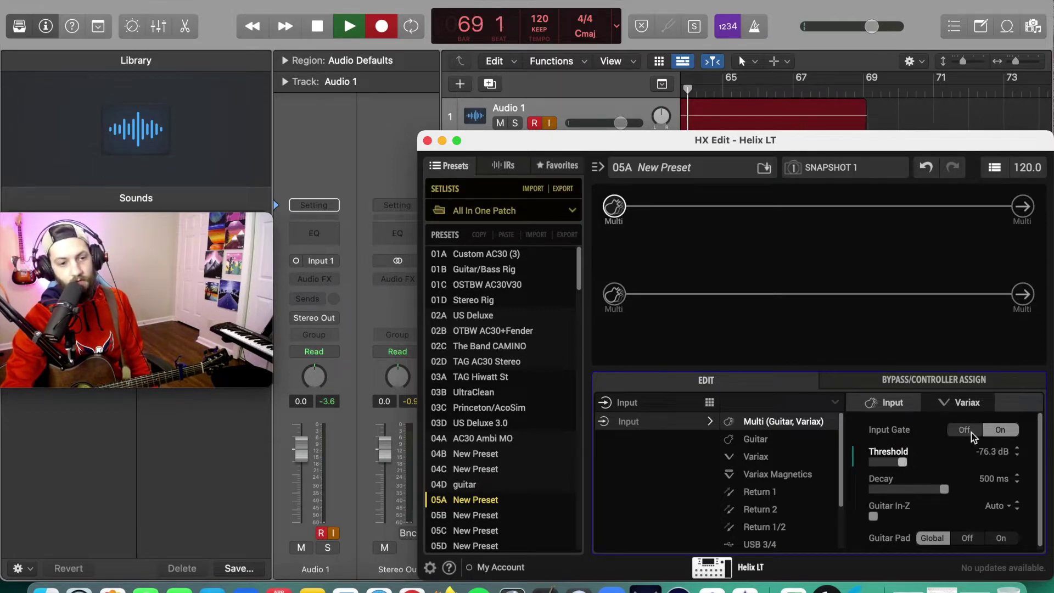
Add a Noise Gate block to the upper path, then delete it so the path is empty again.
click(659, 206)
click(659, 482)
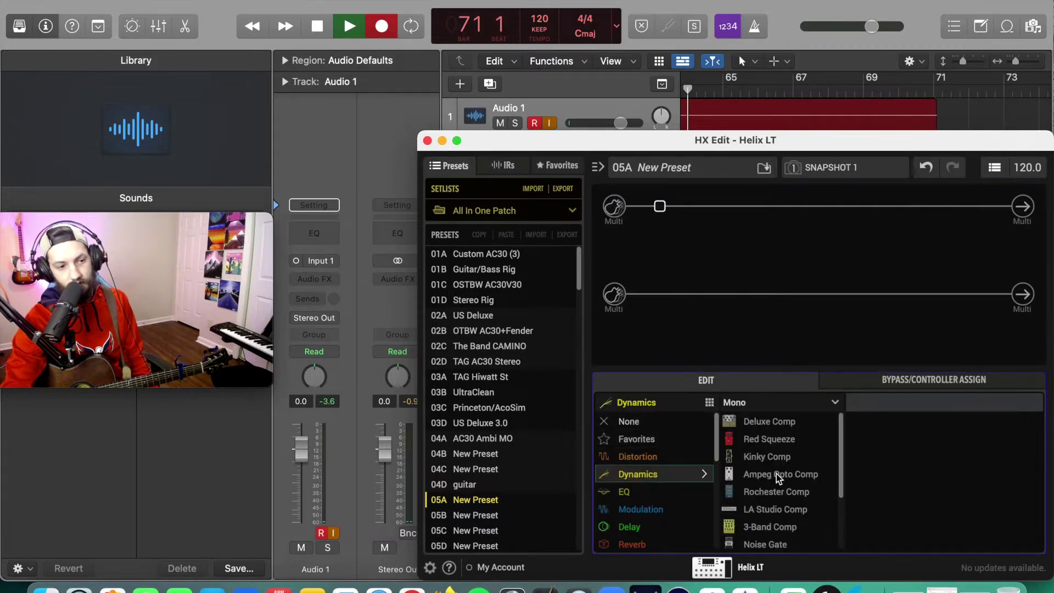
click(778, 545)
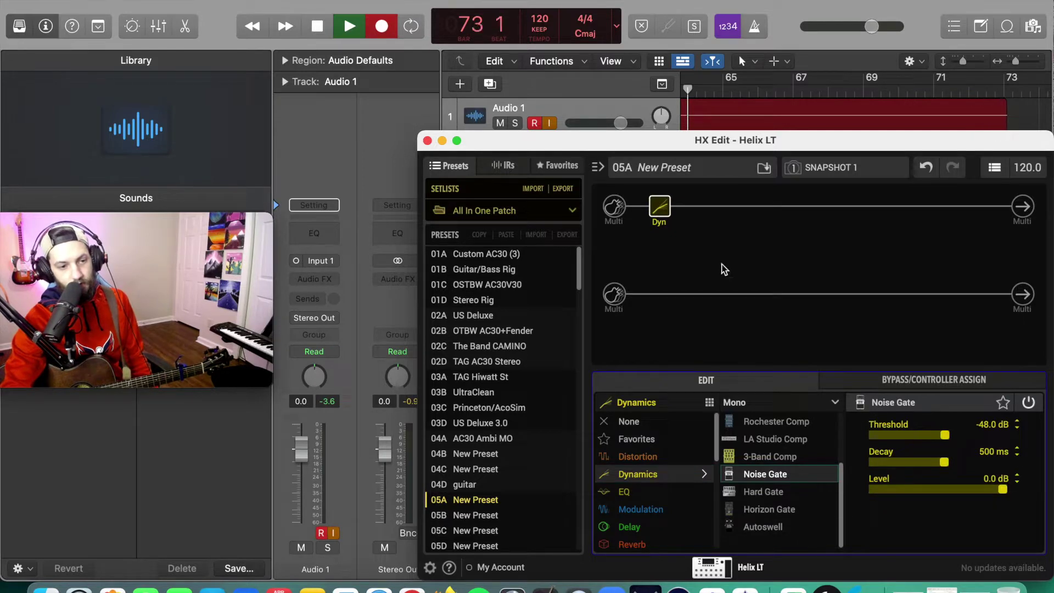
click(664, 202)
key(BackSpace)
click(624, 209)
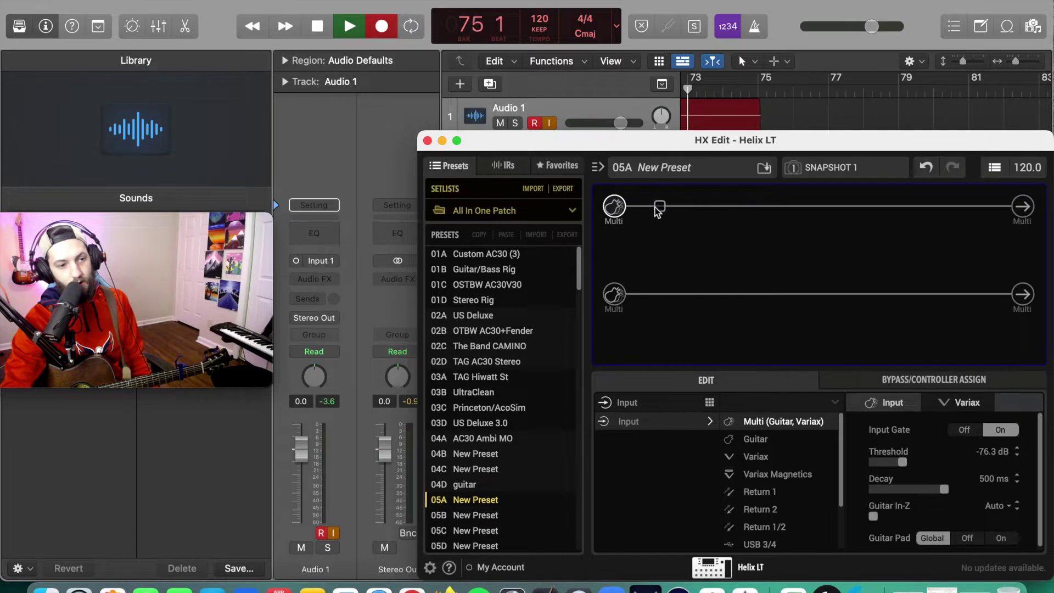
drag(657, 212, 798, 215)
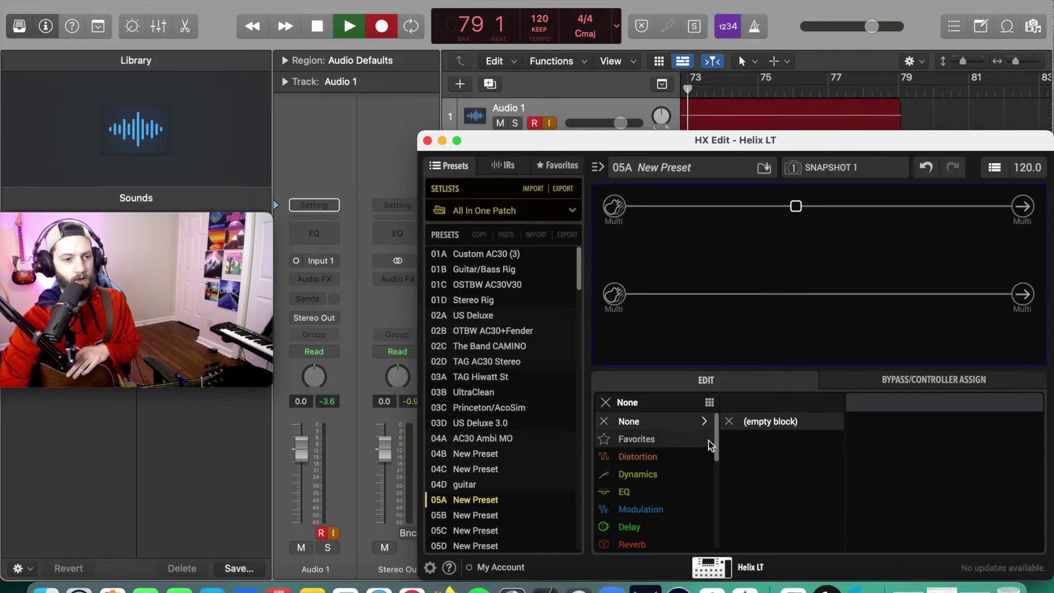
Insert a Studio Tube Pre mic preamp into the empty mid-path slot.
drag(715, 433, 716, 501)
click(643, 495)
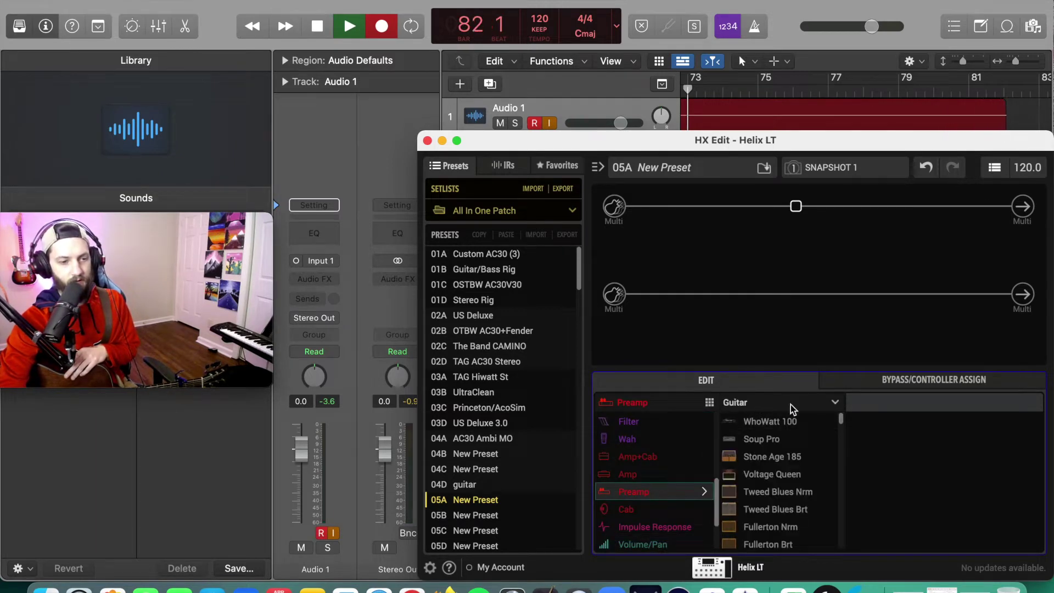
click(835, 404)
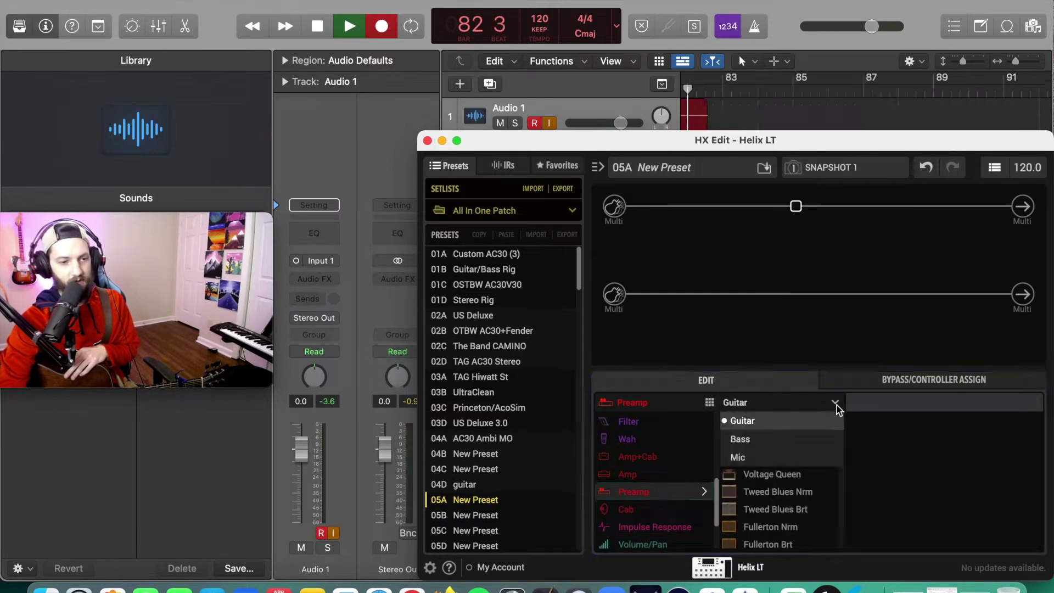
click(745, 461)
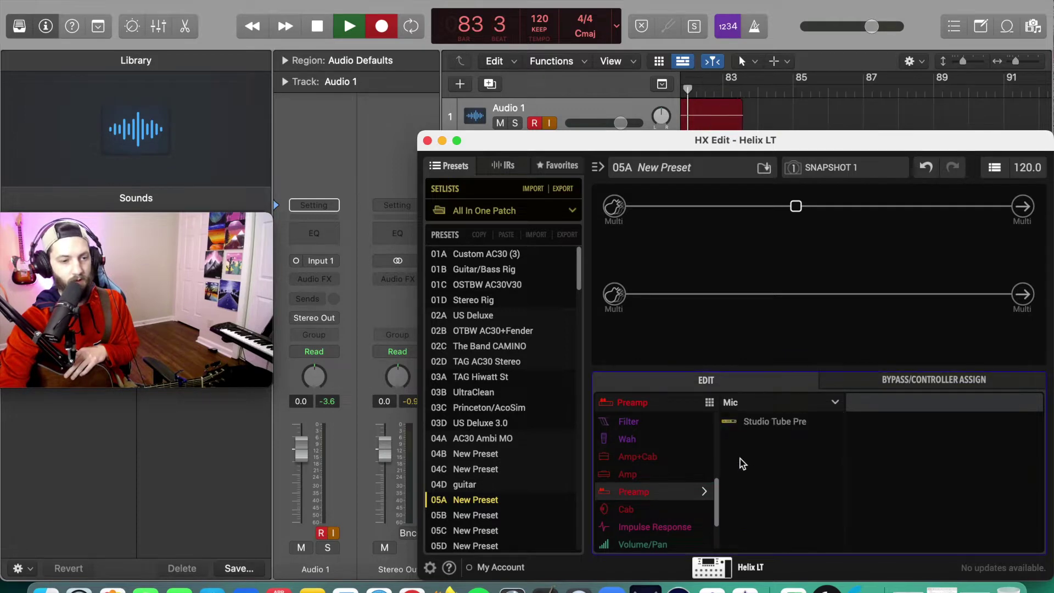
click(773, 423)
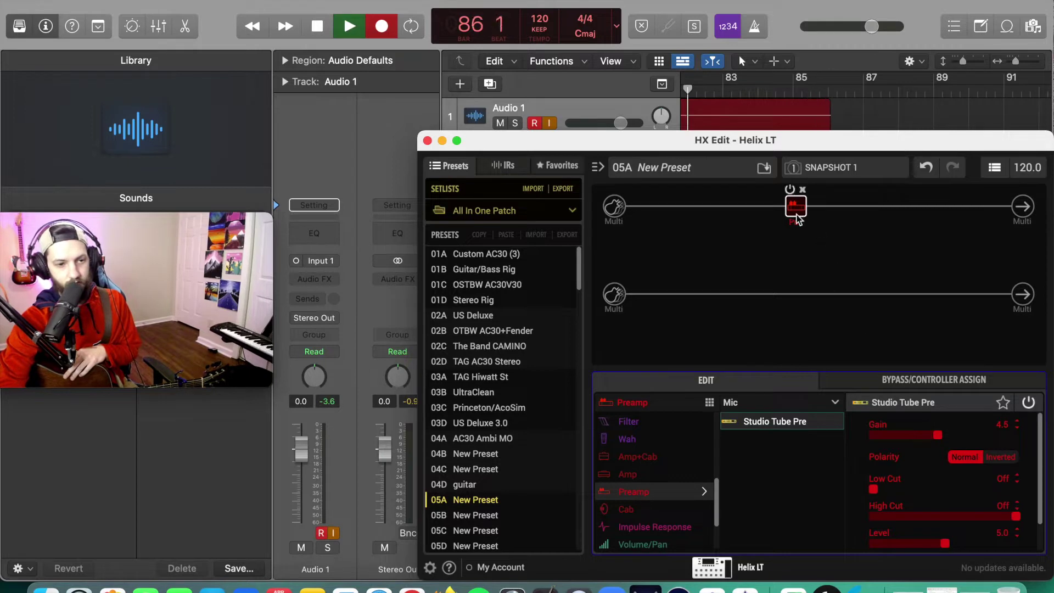
Push the Studio Tube Pre's Level and Gain sliders both to 10.0.
mouse_move(806, 219)
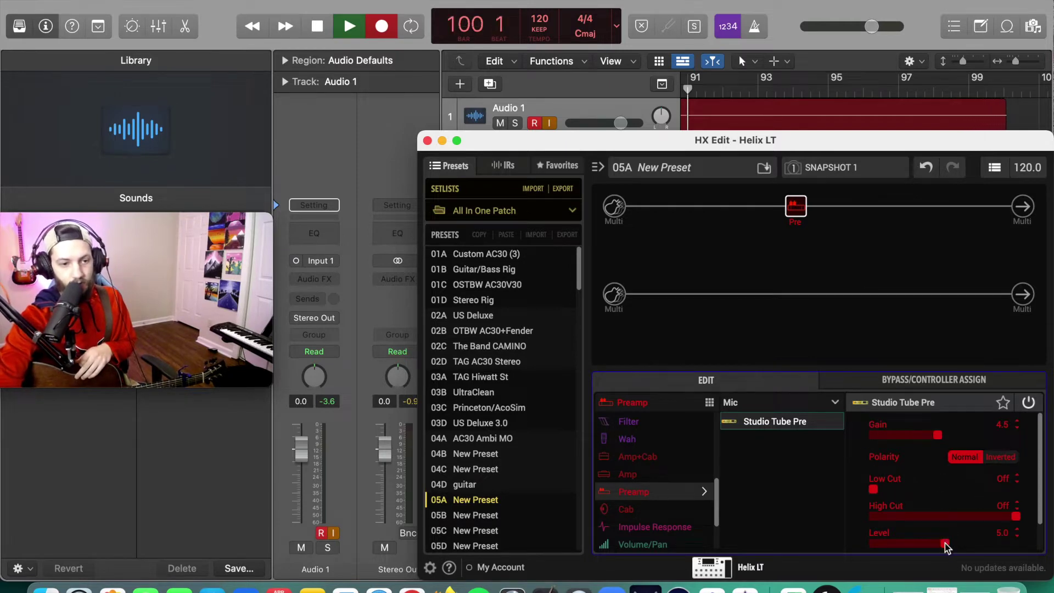
drag(944, 543, 1015, 547)
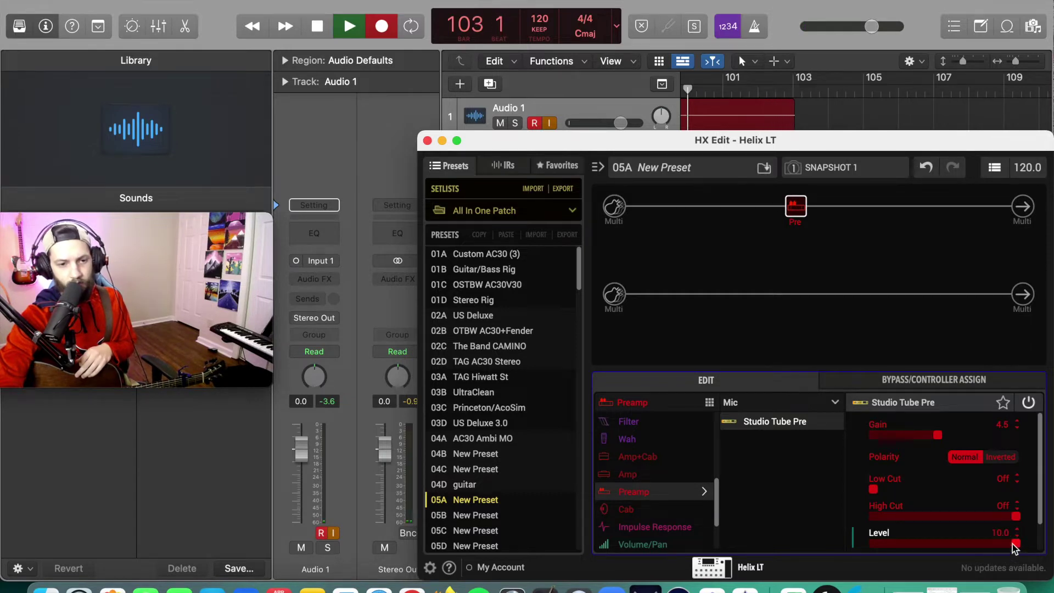
click(936, 437)
drag(938, 439, 1051, 445)
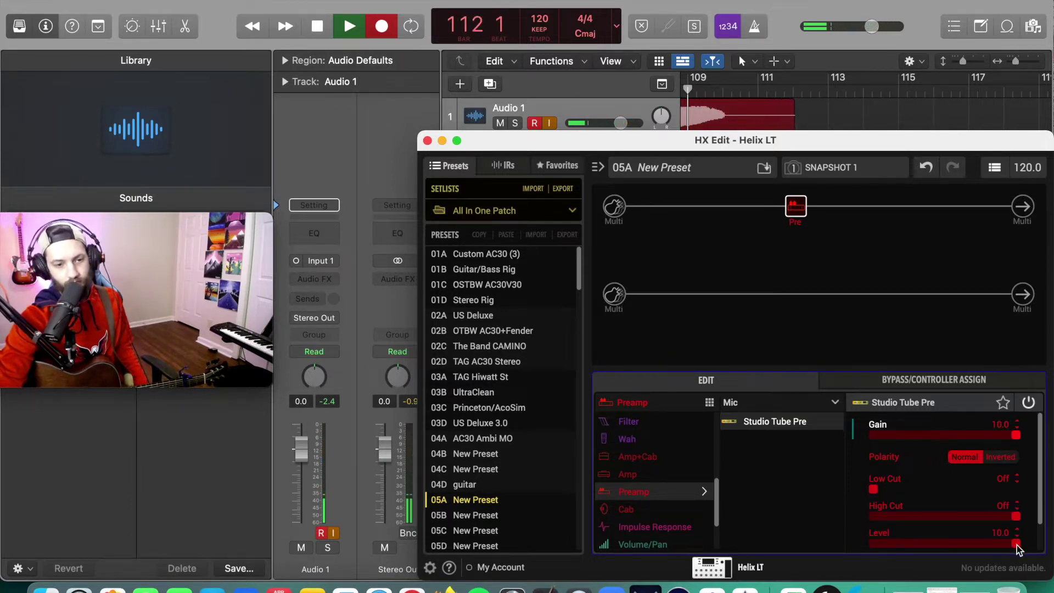
Lower the Studio Tube Pre to Gain 4.4 and Level 9.3, with low cut near 101 Hz.
drag(1017, 545, 1009, 543)
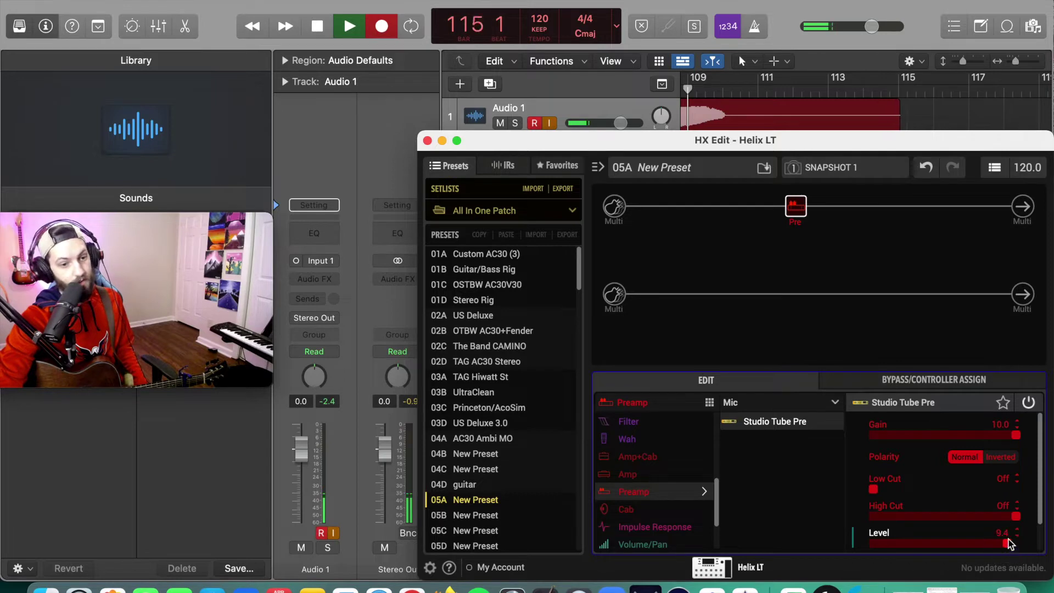
drag(1016, 435, 943, 437)
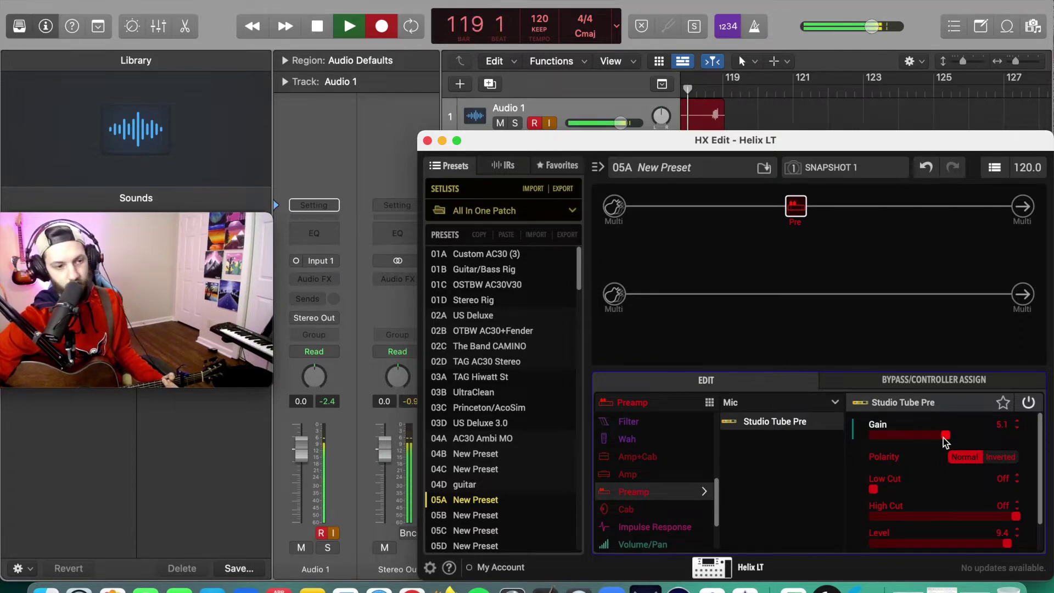
click(943, 437)
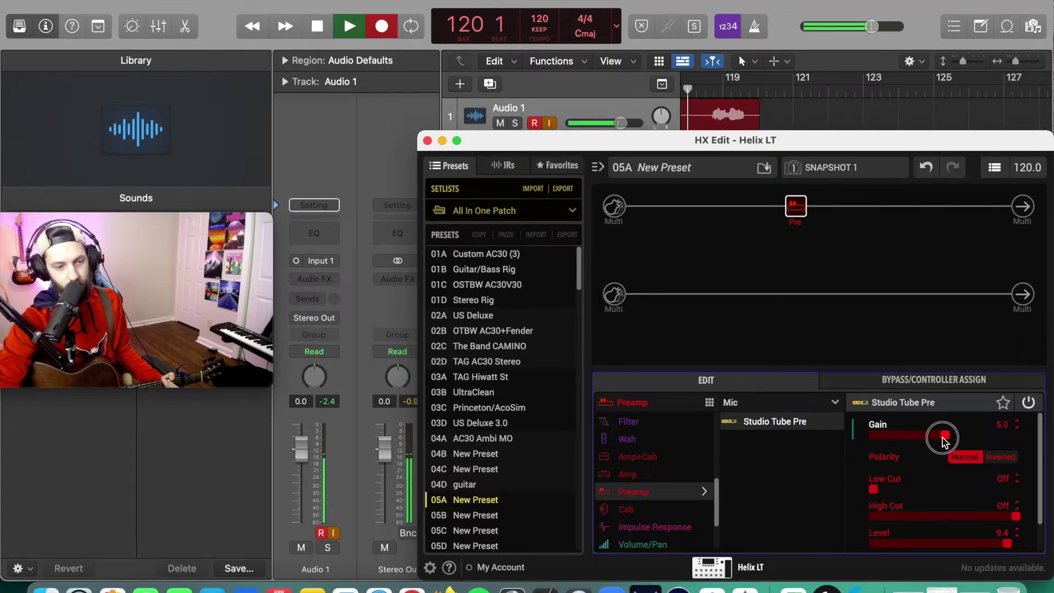
drag(943, 439, 935, 439)
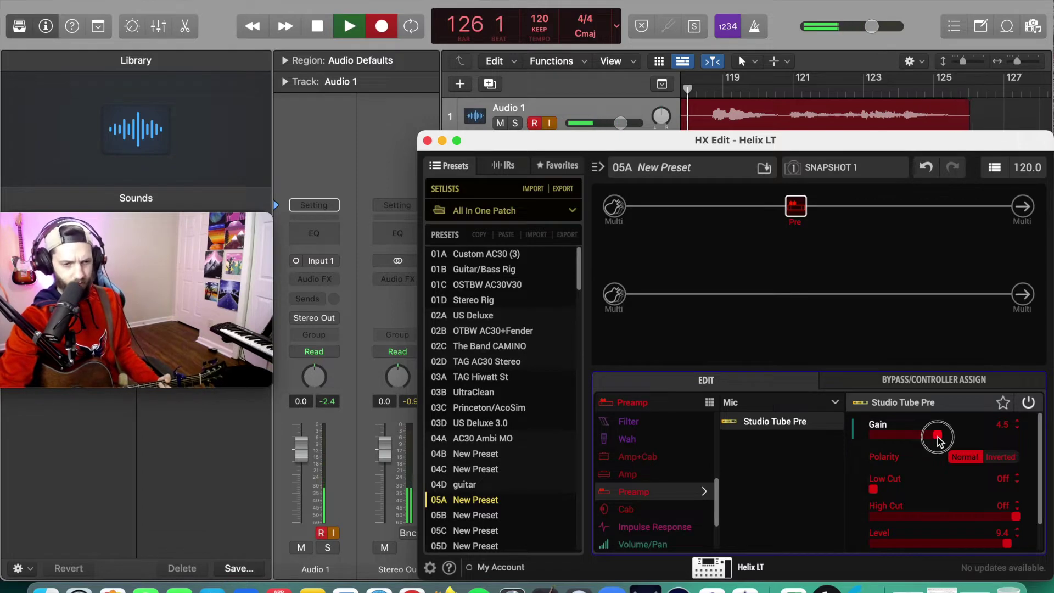
click(936, 437)
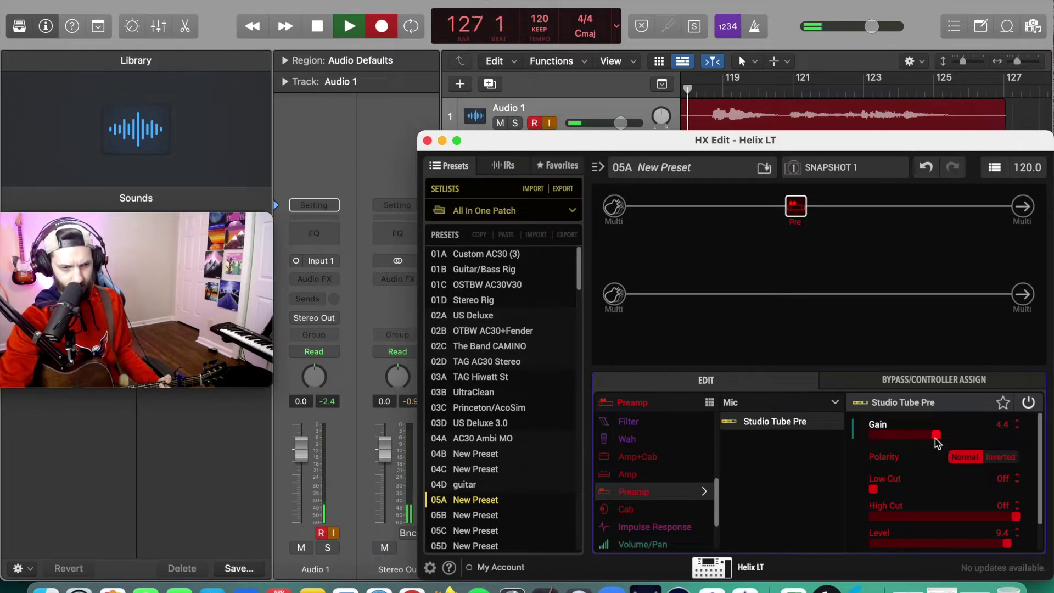
mouse_move(798, 215)
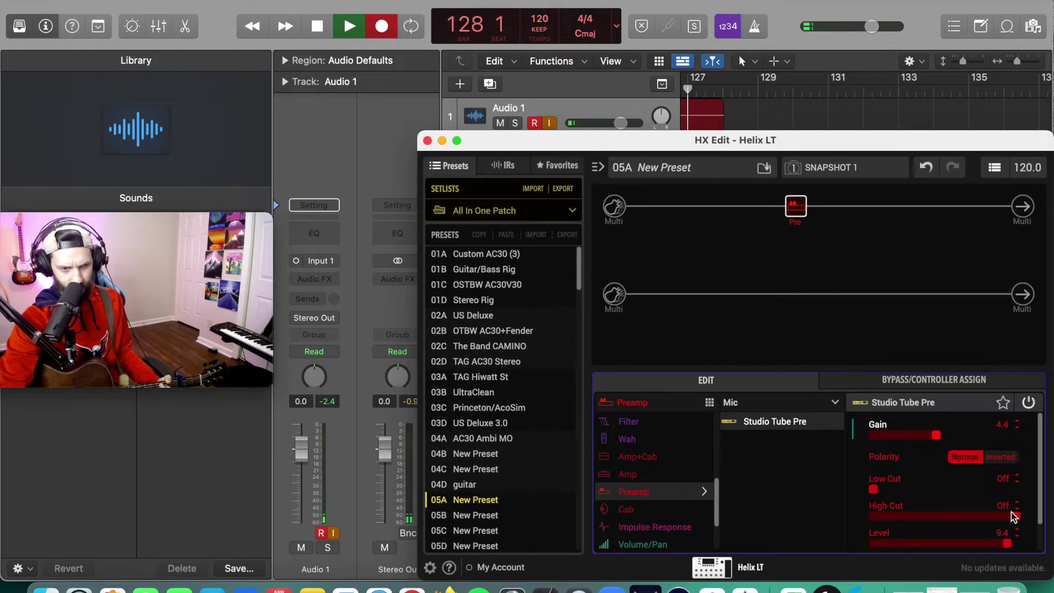
click(1006, 543)
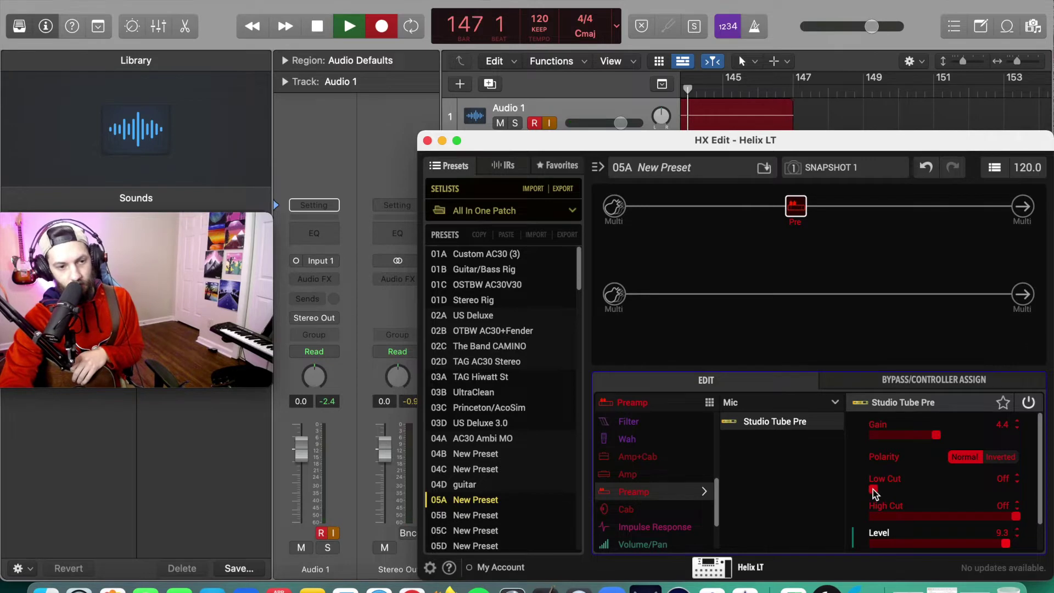
drag(872, 489, 899, 493)
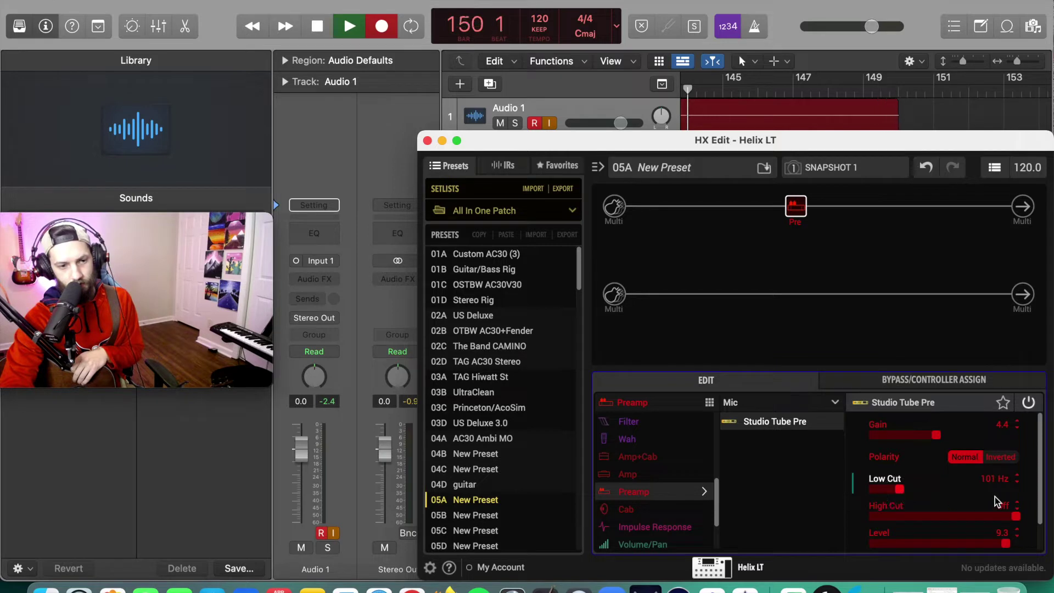
Set the Studio Tube Pre's low cut to exactly 100 Hz and high cut to 10.2 kHz.
click(1016, 482)
drag(1014, 518, 942, 528)
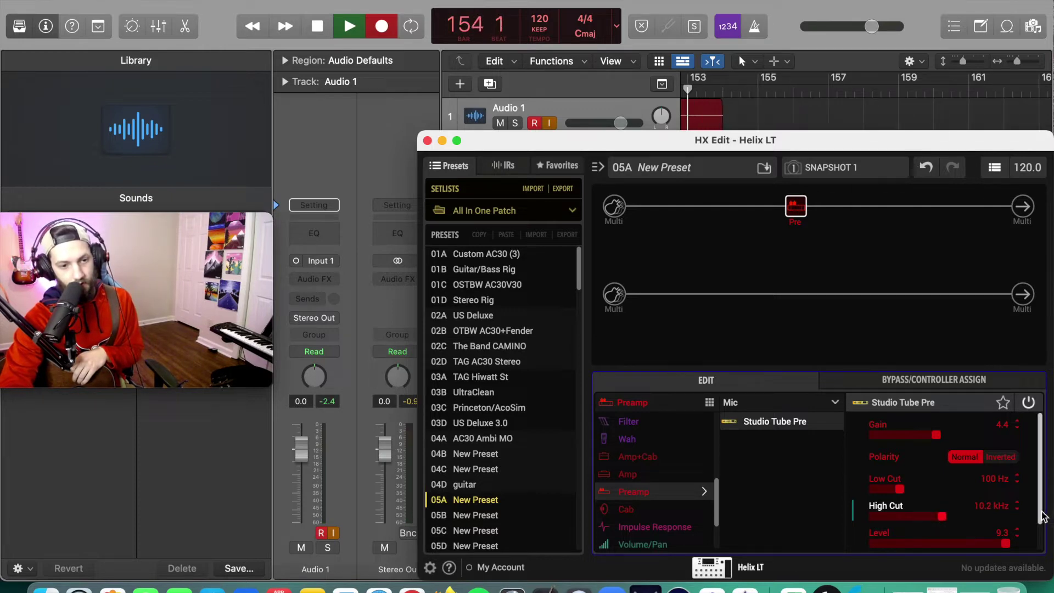
scroll(1038, 521, down, 2)
drag(1033, 531, 1037, 509)
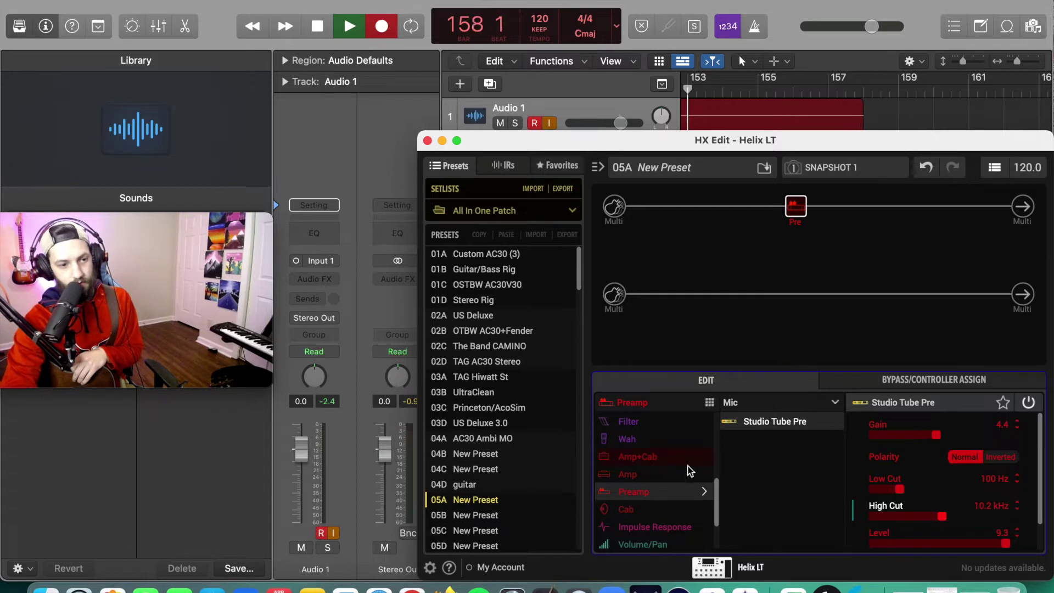
mouse_move(640, 212)
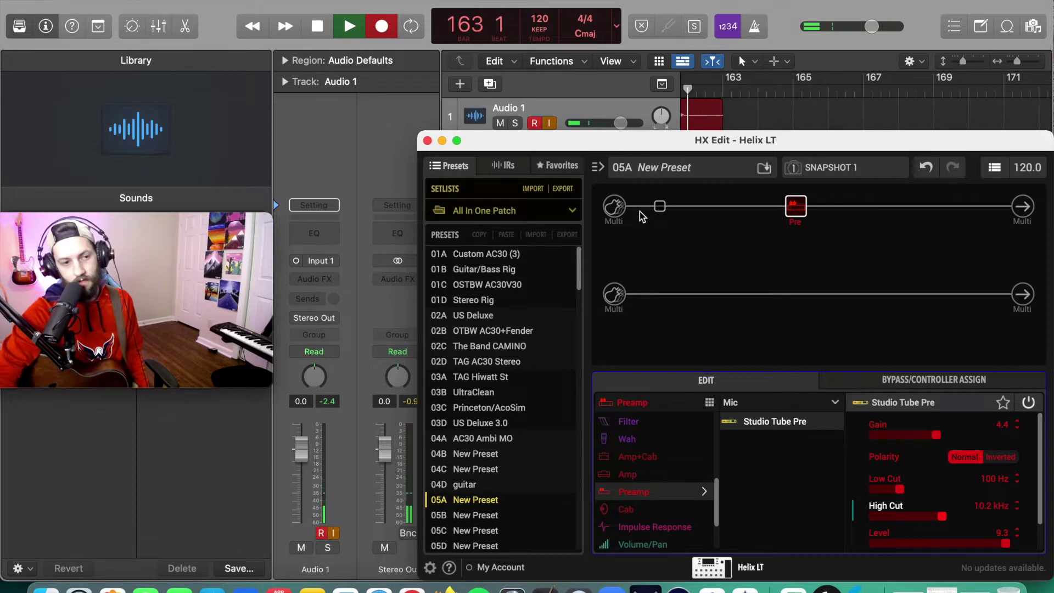
Add a Deluxe Comp block at the start of the chain, before the Studio Tube Pre.
click(667, 210)
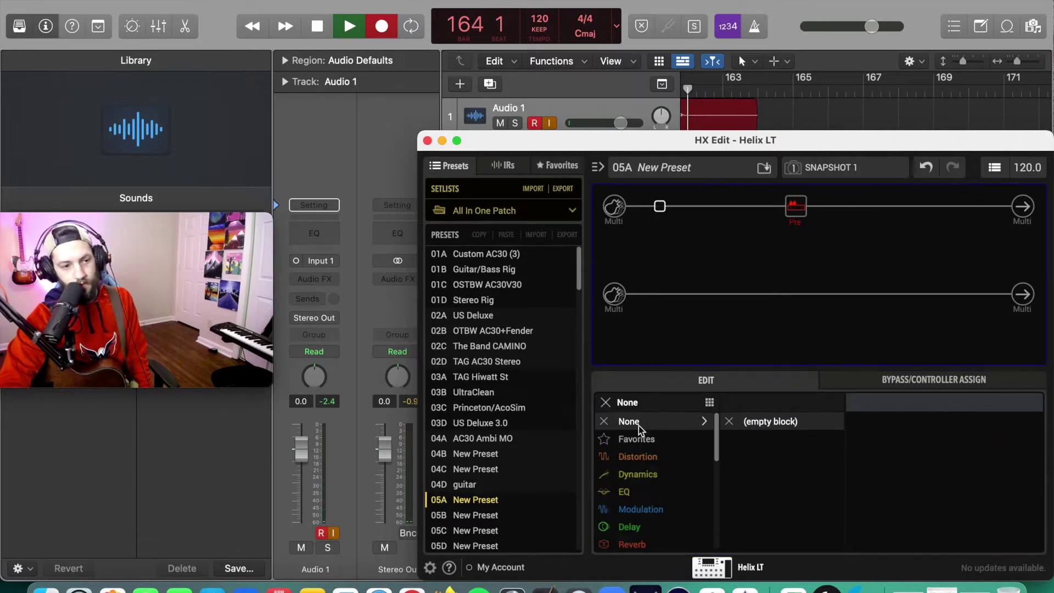
click(658, 474)
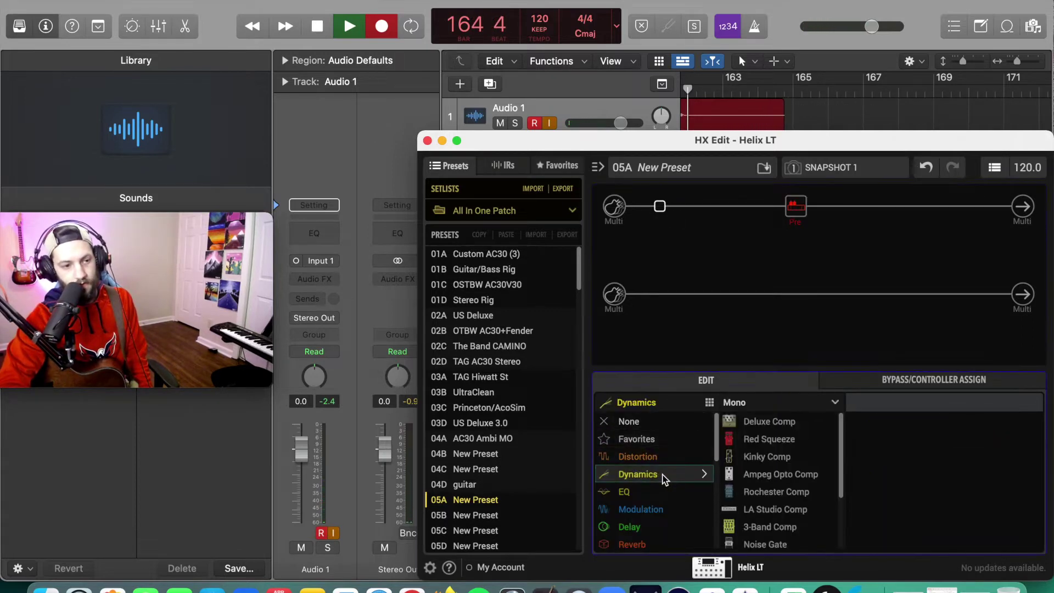
click(779, 421)
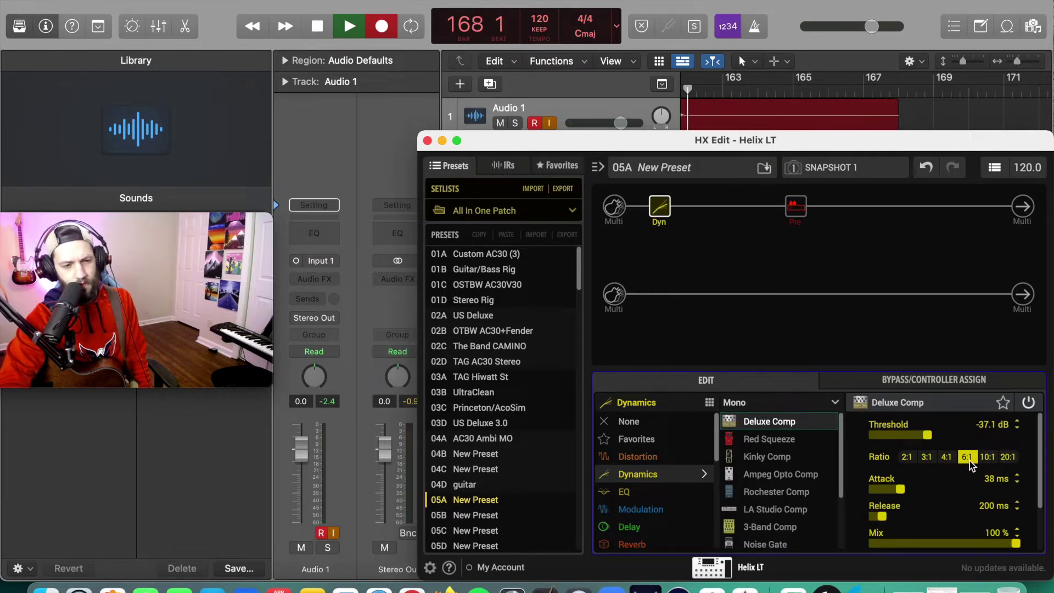
Set the compressor attack to 51 ms and lower its threshold from -37.1 dB toward -52 dB.
drag(902, 492, 918, 493)
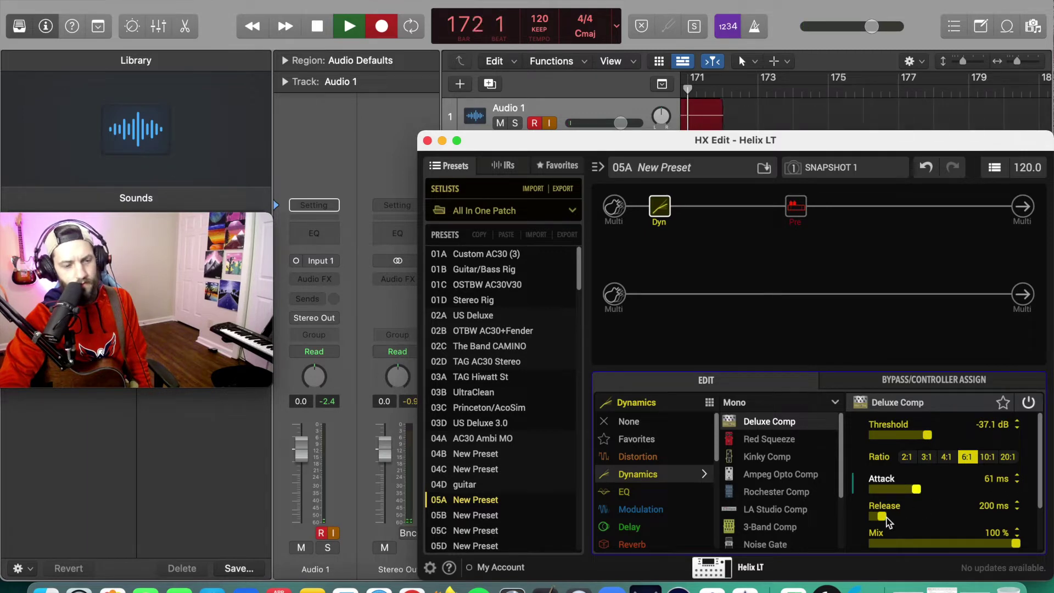
scroll(1021, 483, down, 2)
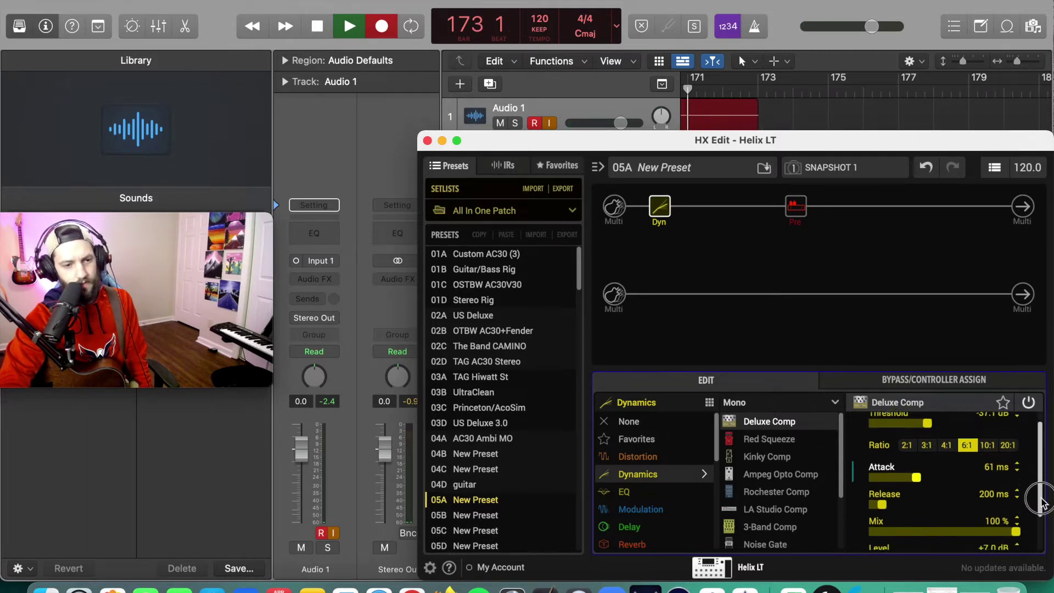
drag(926, 434, 838, 445)
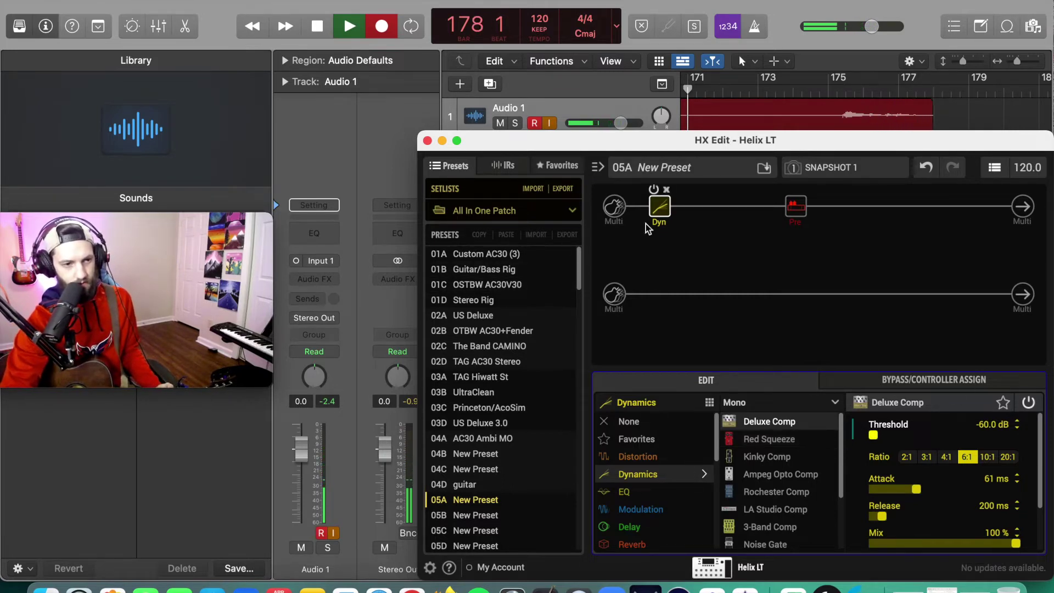
drag(873, 435, 908, 439)
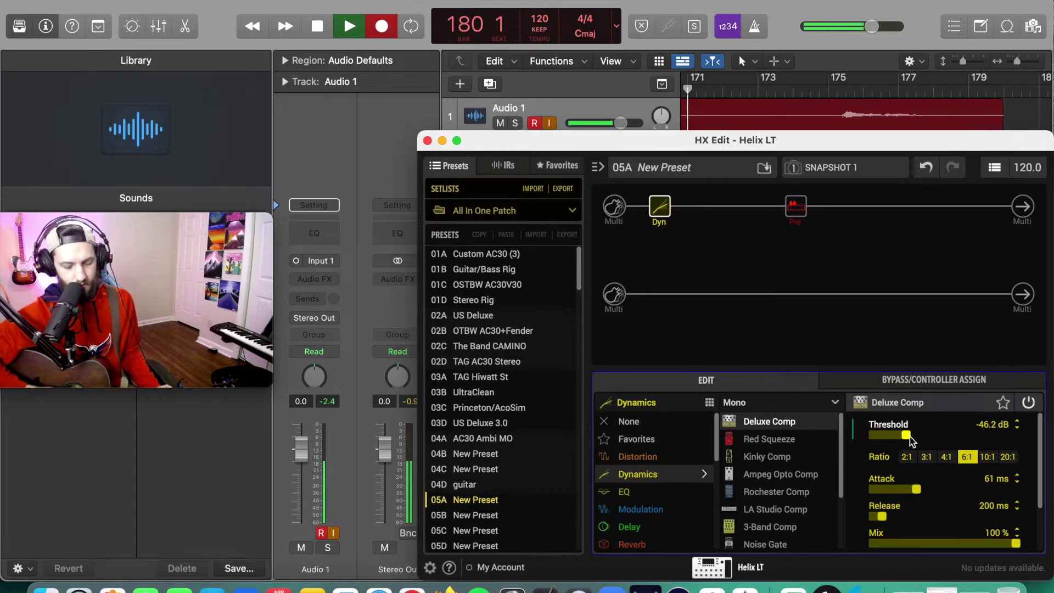
Raise the Deluxe Comp threshold in small steps to -34.5 dB.
drag(910, 436, 927, 436)
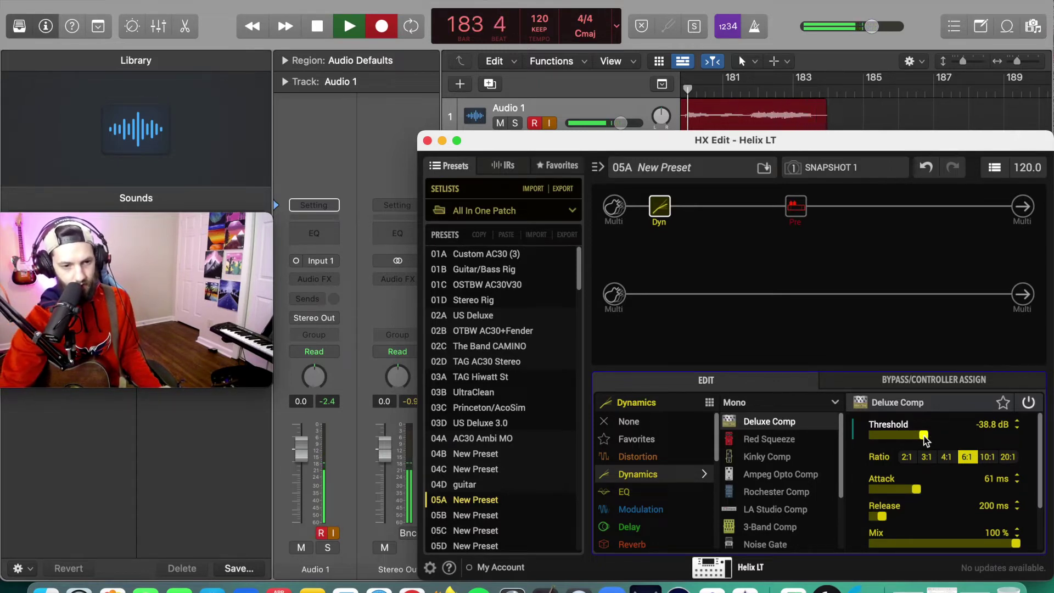
drag(928, 436, 934, 436)
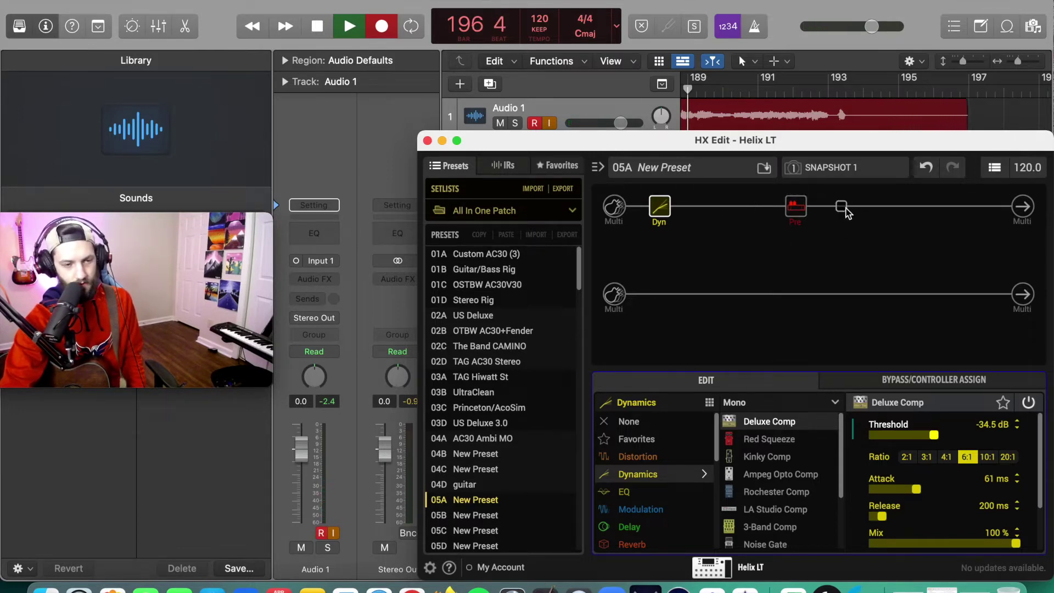
Add a Vintage Digital delay in the slot right after the Studio Tube Pre.
click(708, 207)
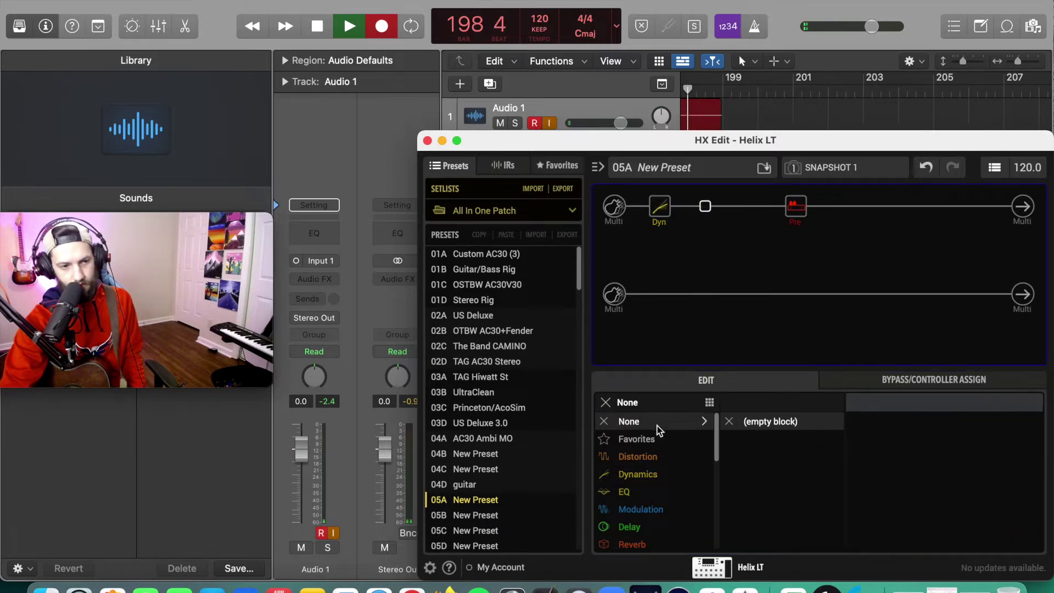
click(716, 456)
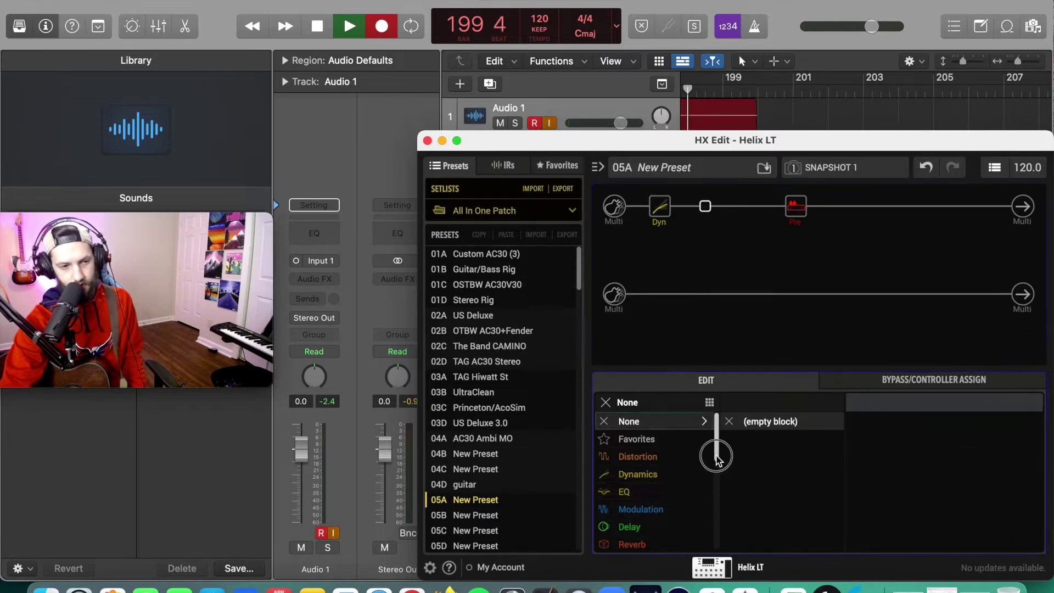
drag(716, 457, 715, 481)
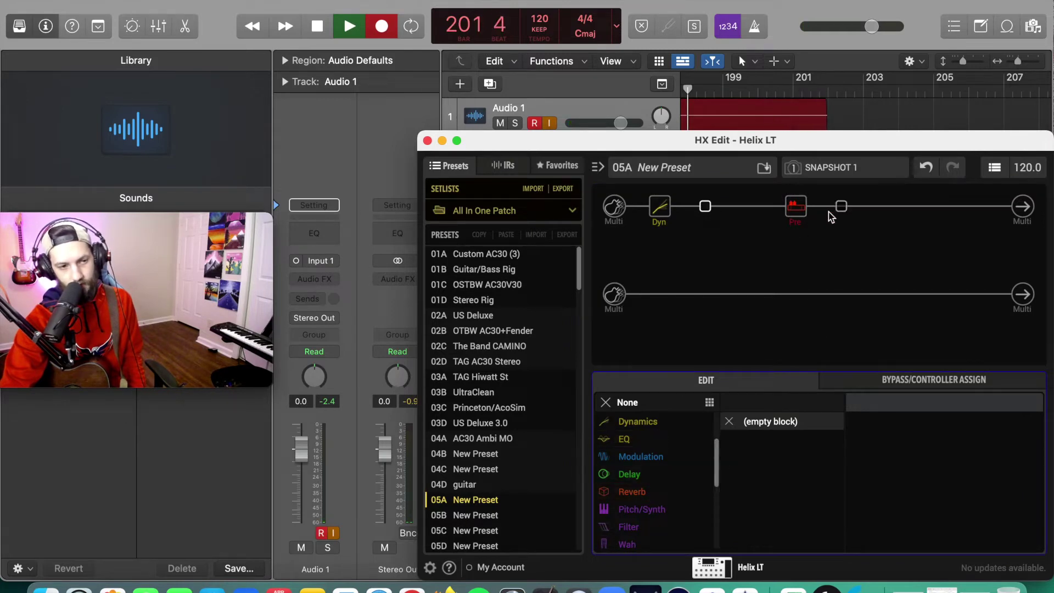
click(797, 211)
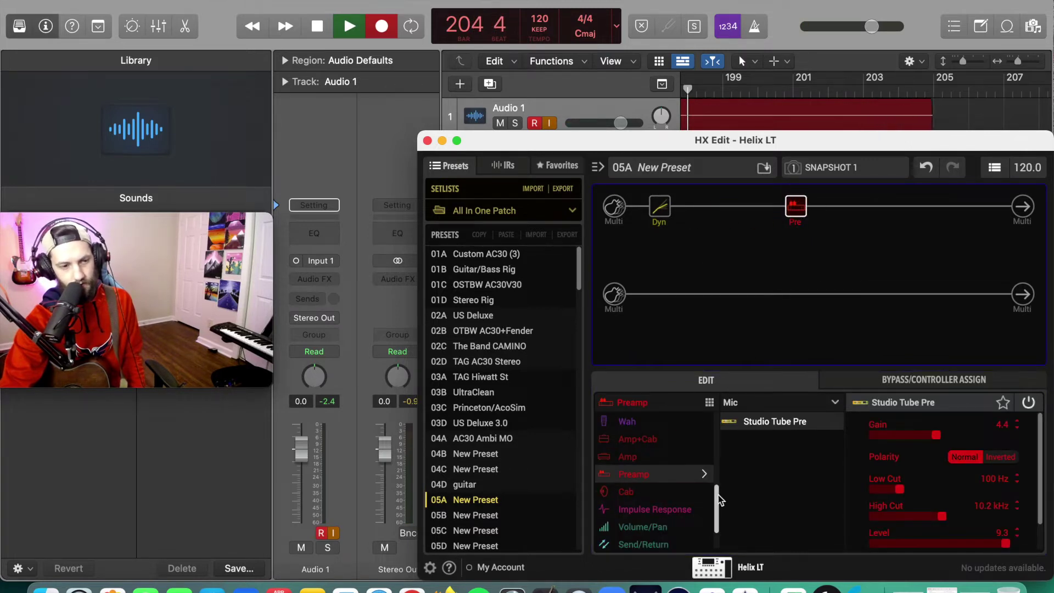
click(842, 208)
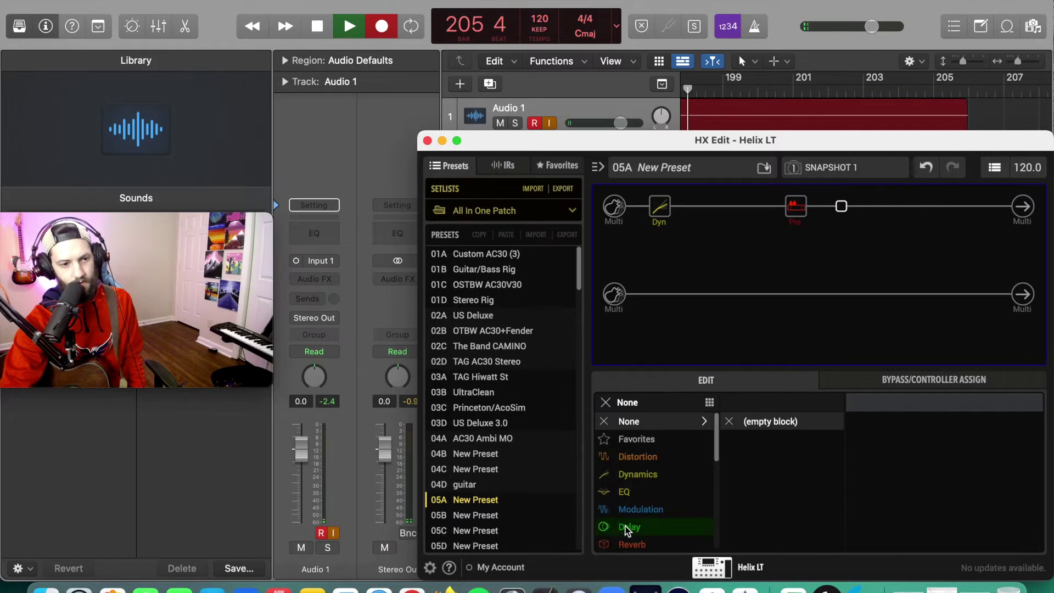
click(691, 527)
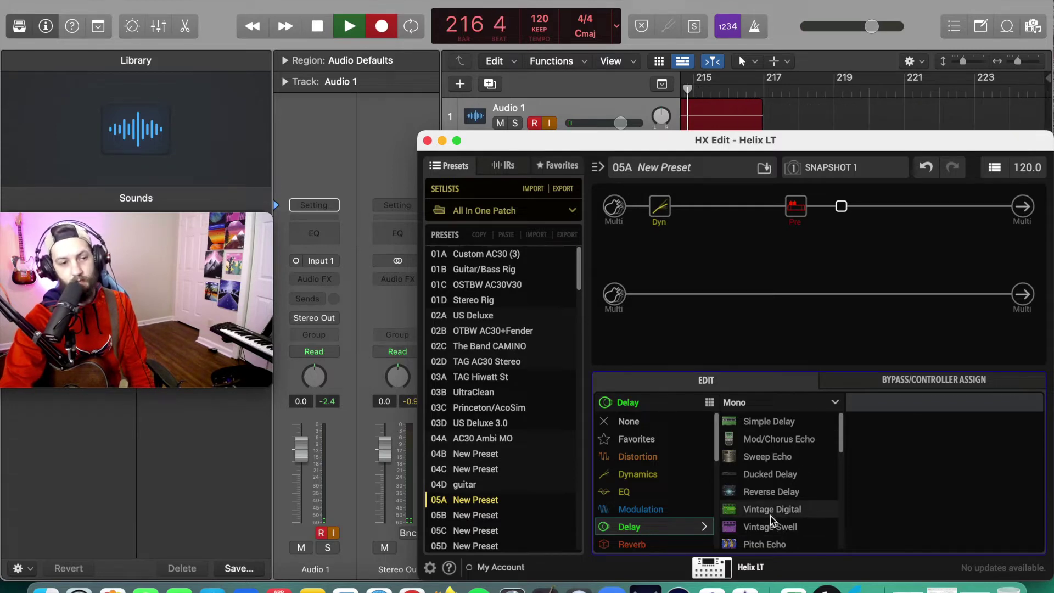
click(757, 511)
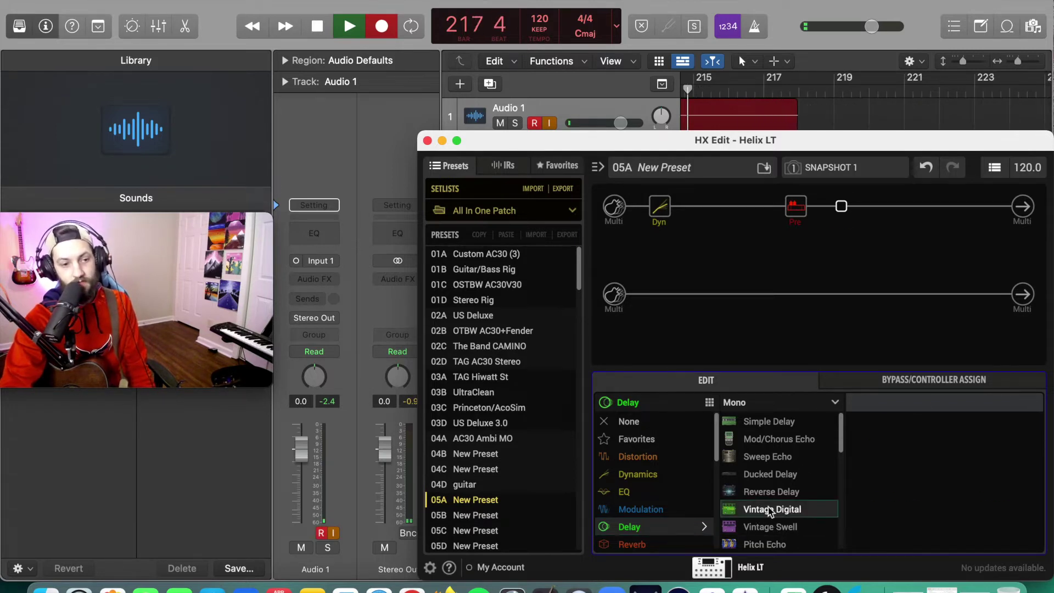
Set the delay to 1/4 note sync, 24-bit depth and an 8 kHz sample rate.
click(1030, 429)
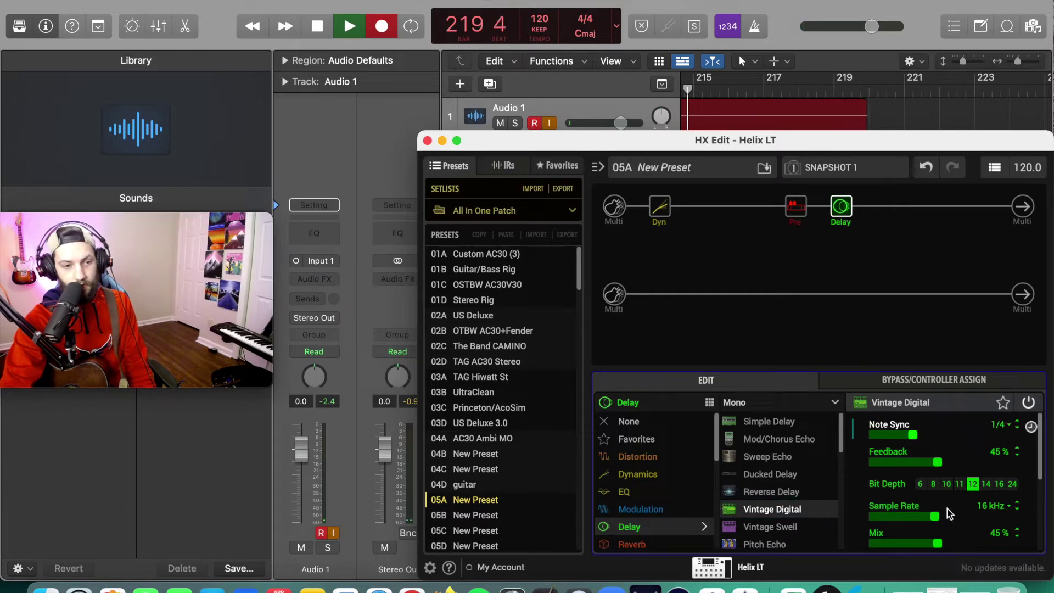
click(1016, 487)
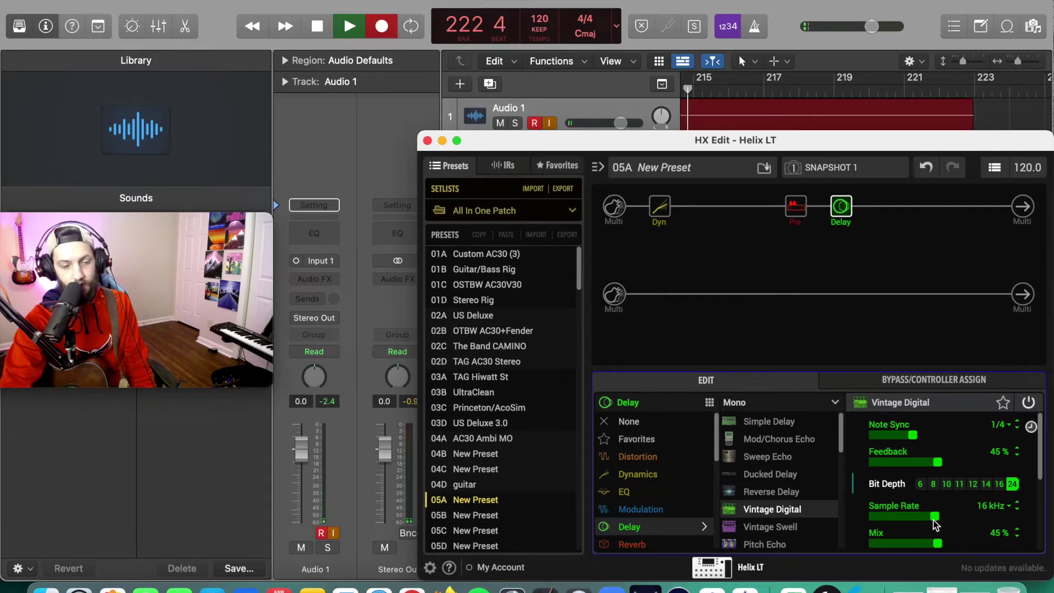
drag(934, 524, 863, 528)
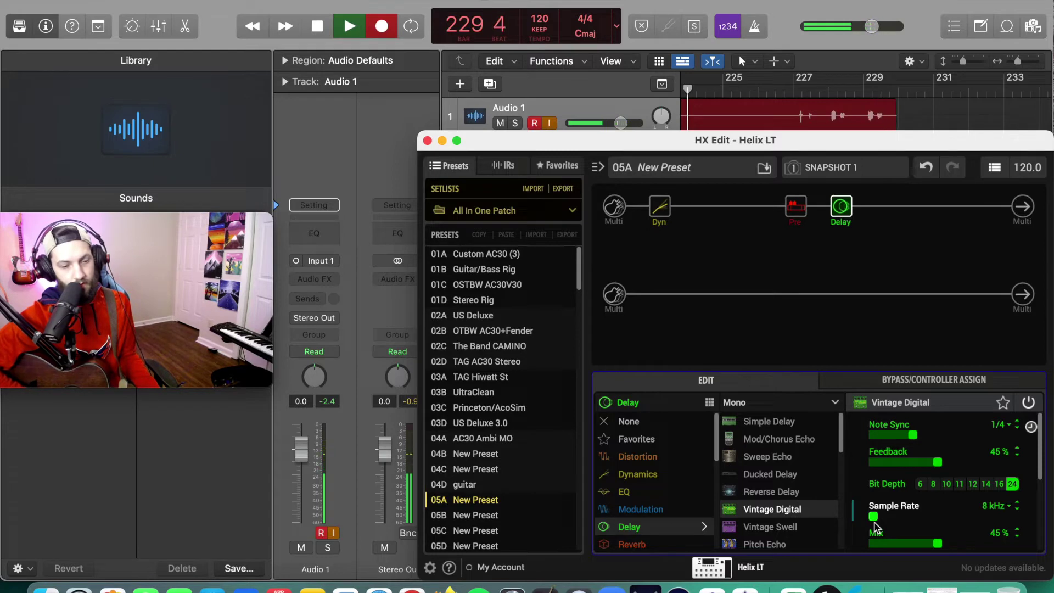
drag(874, 517, 914, 516)
click(1007, 531)
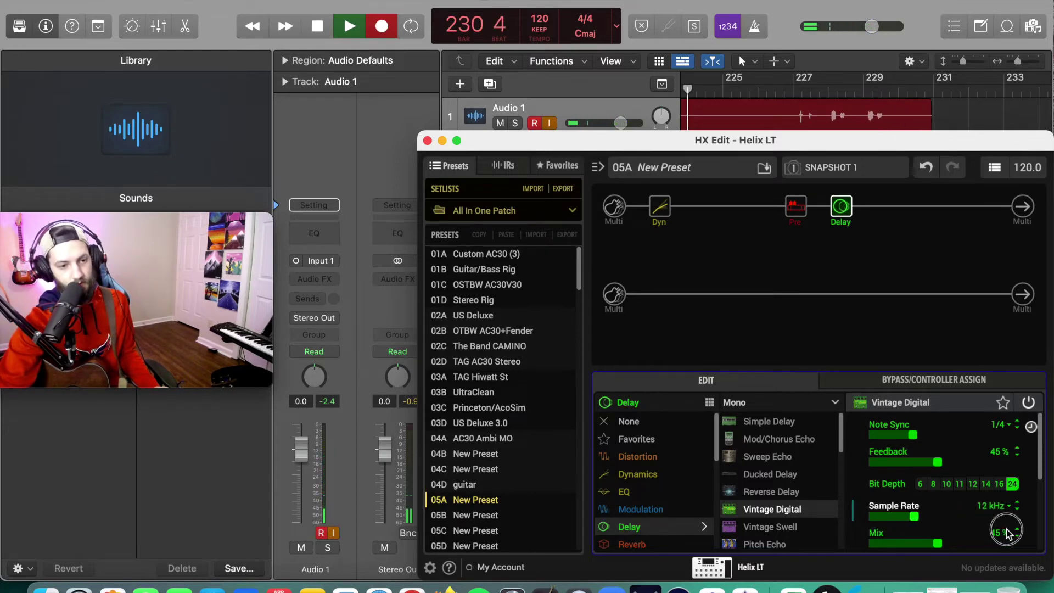
drag(1006, 531, 1048, 535)
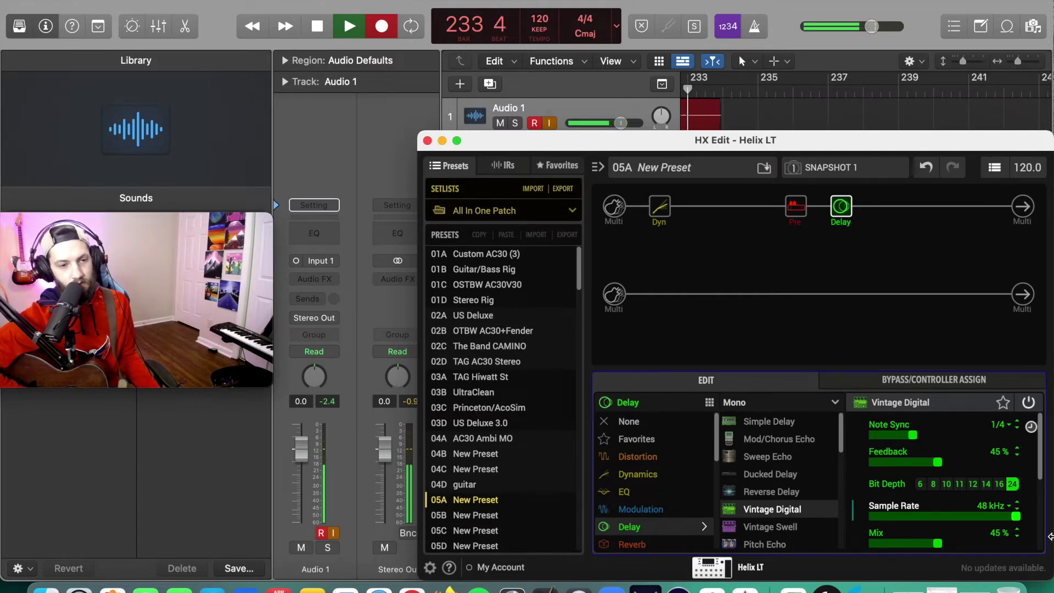
drag(946, 516, 837, 511)
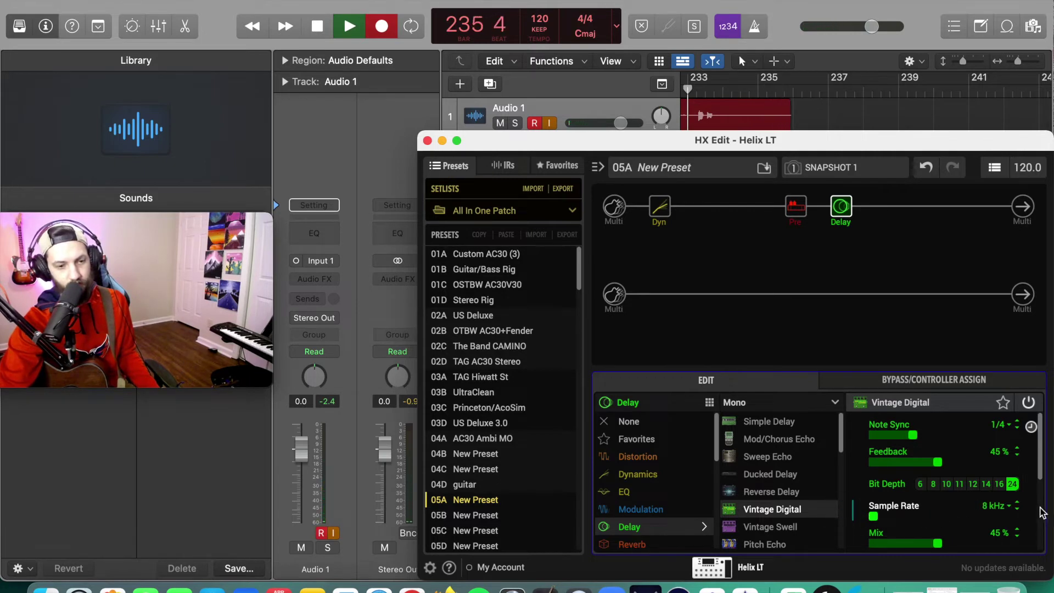
click(1017, 502)
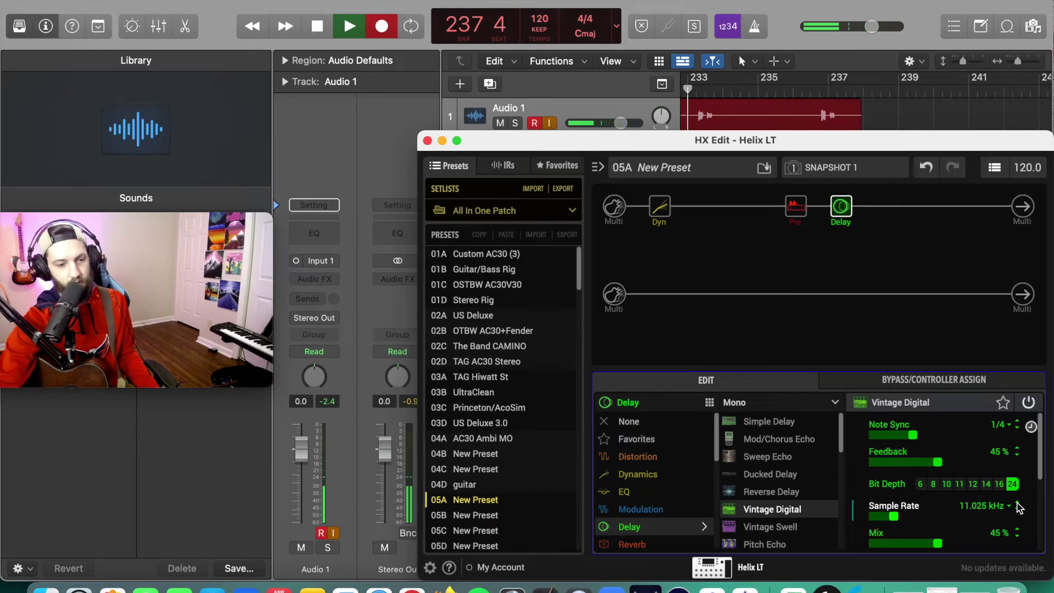
drag(895, 517, 823, 518)
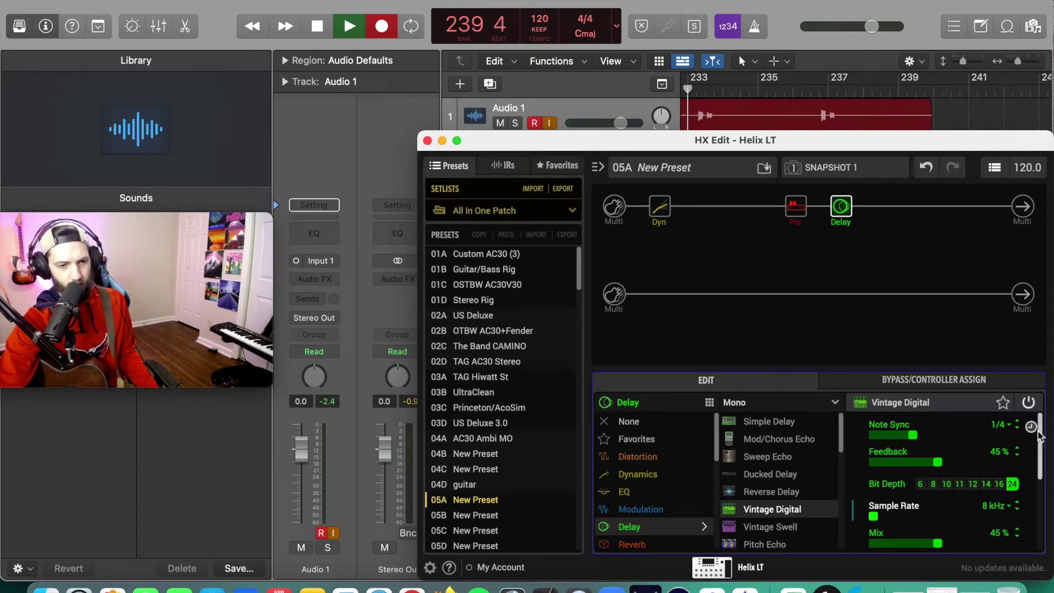
Lower the Vintage Digital delay mix to 16%.
drag(1038, 436, 934, 449)
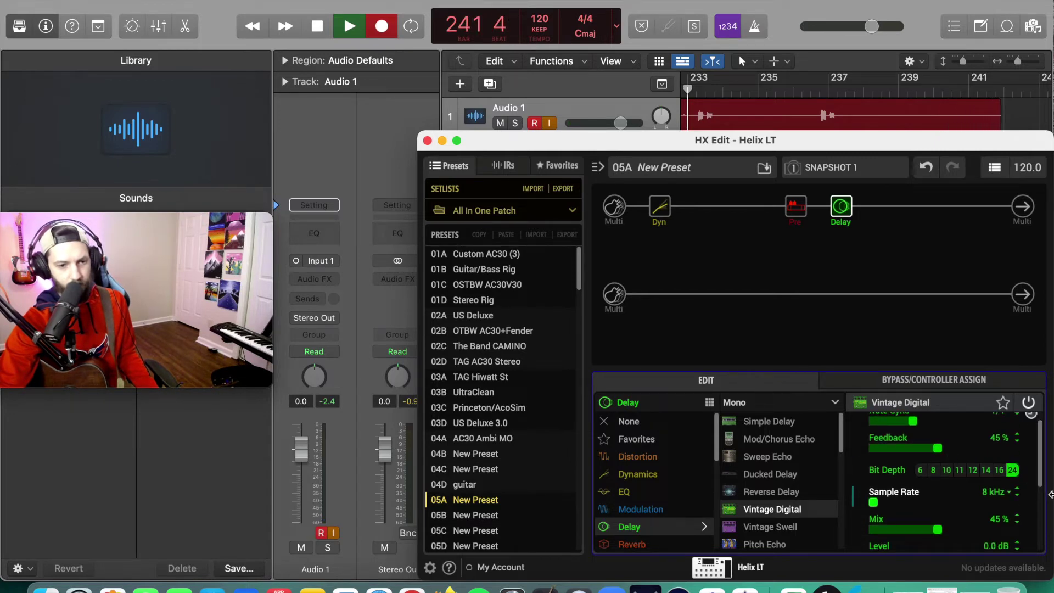
drag(937, 529, 898, 533)
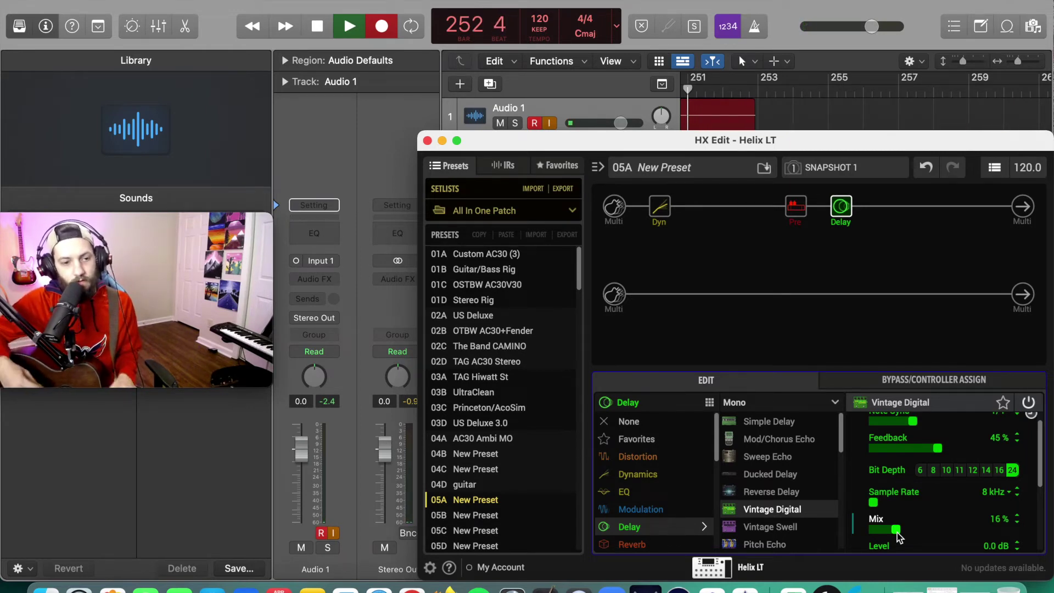
click(886, 208)
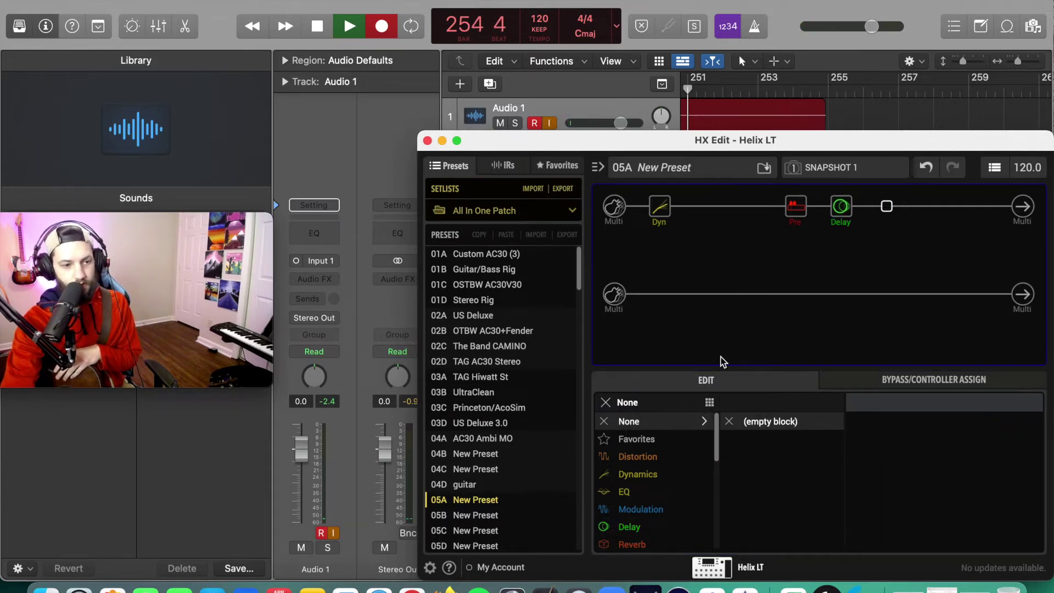
Add a Dynamic Hall reverb after the Vintage Digital delay.
drag(717, 436, 719, 513)
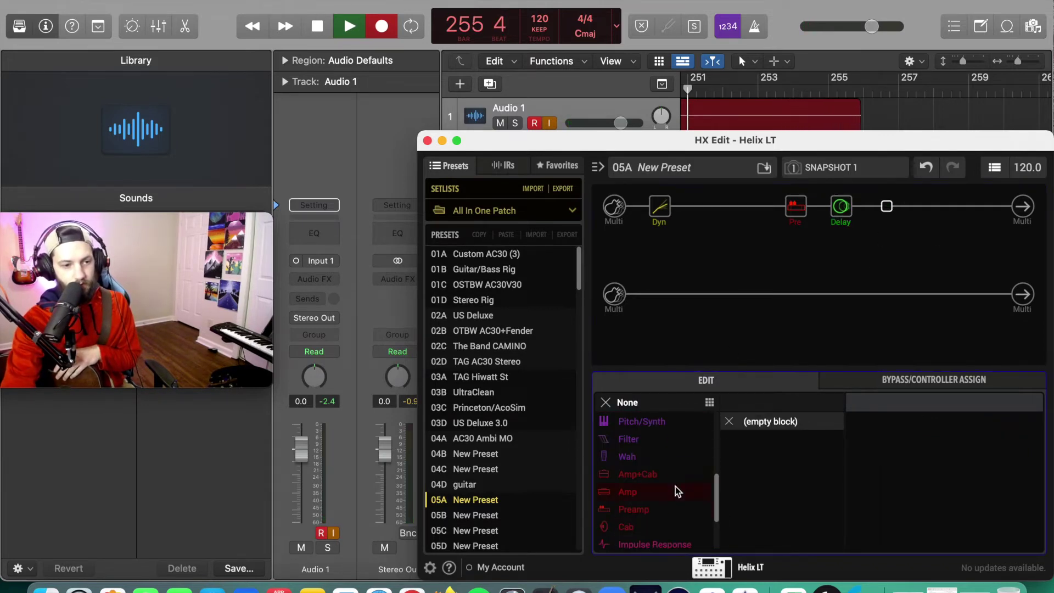
scroll(714, 483, up, 3)
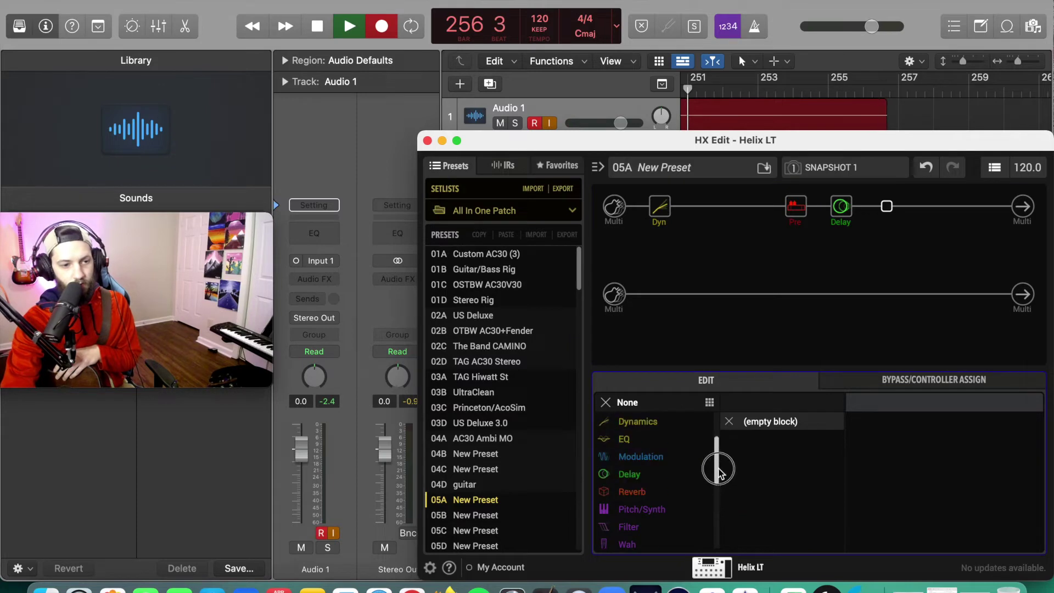
click(649, 493)
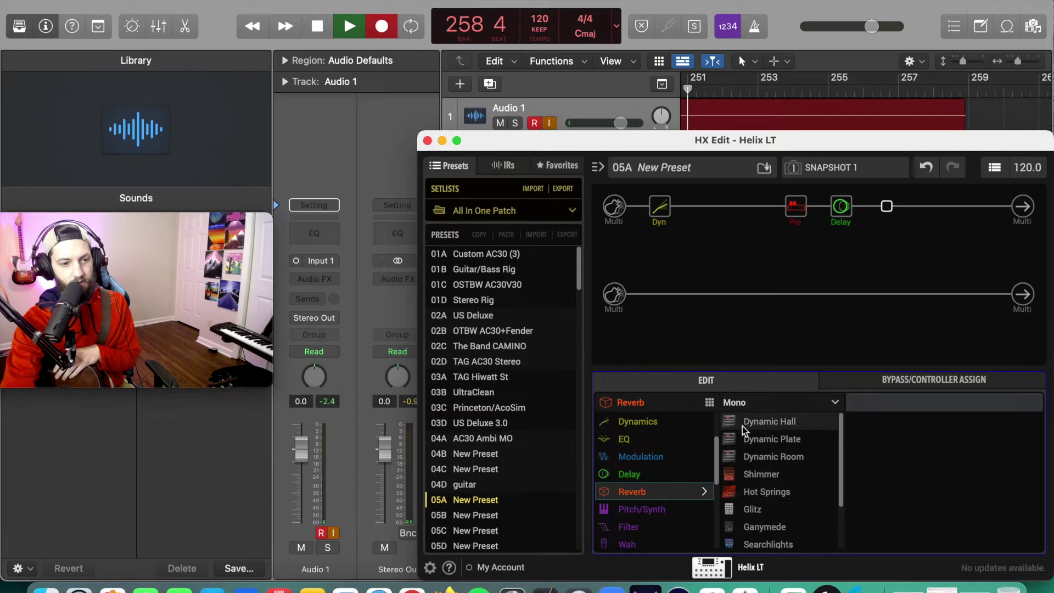
click(771, 429)
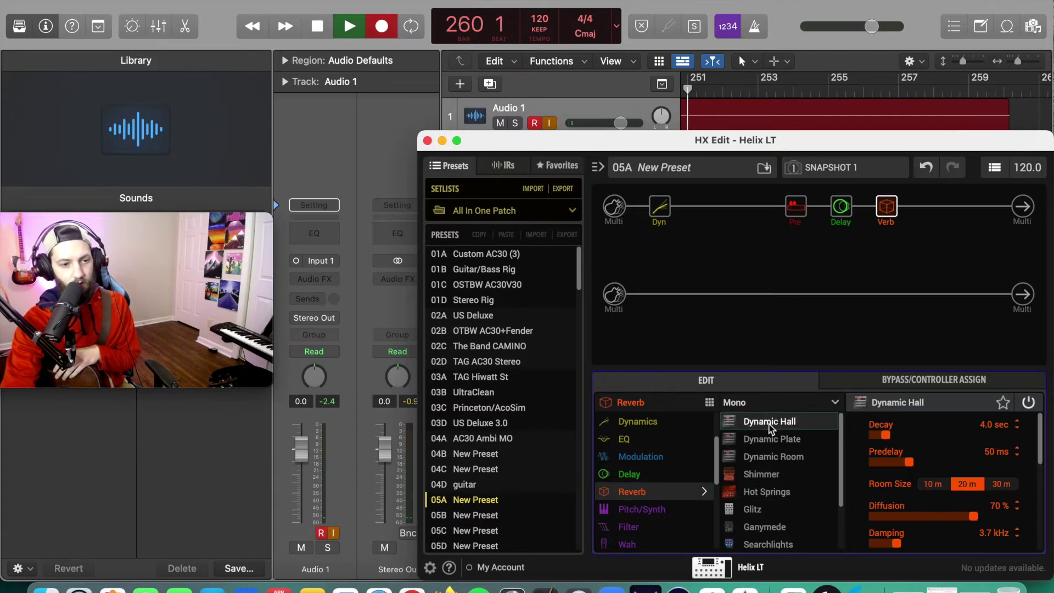
Shorten the Dynamic Hall decay from 4.0 sec to 1.7 sec.
click(885, 434)
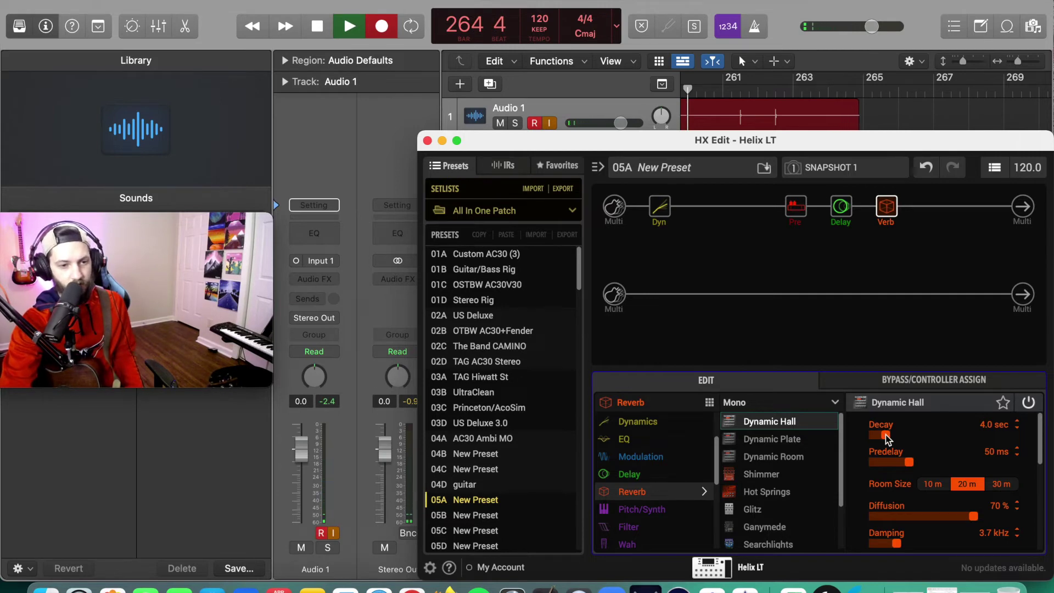
scroll(884, 435, down, 8)
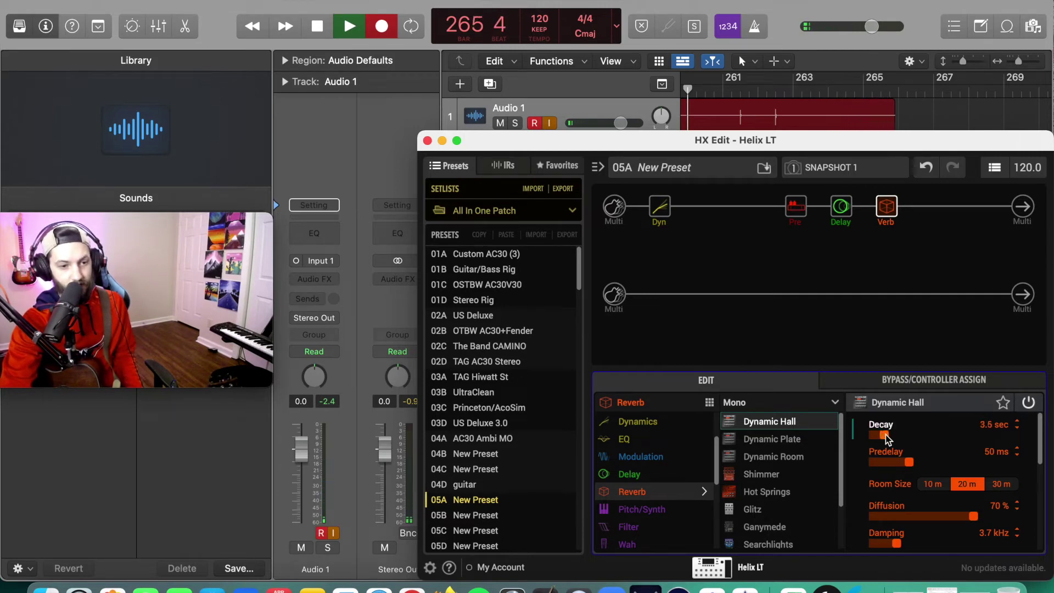
scroll(884, 434, down, 5)
click(883, 438)
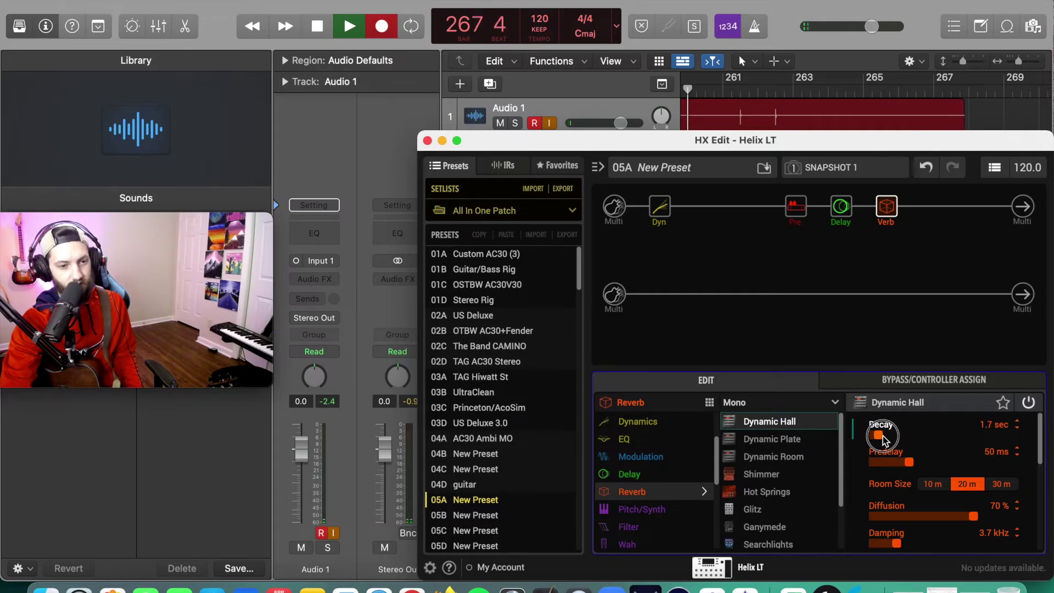
click(1017, 423)
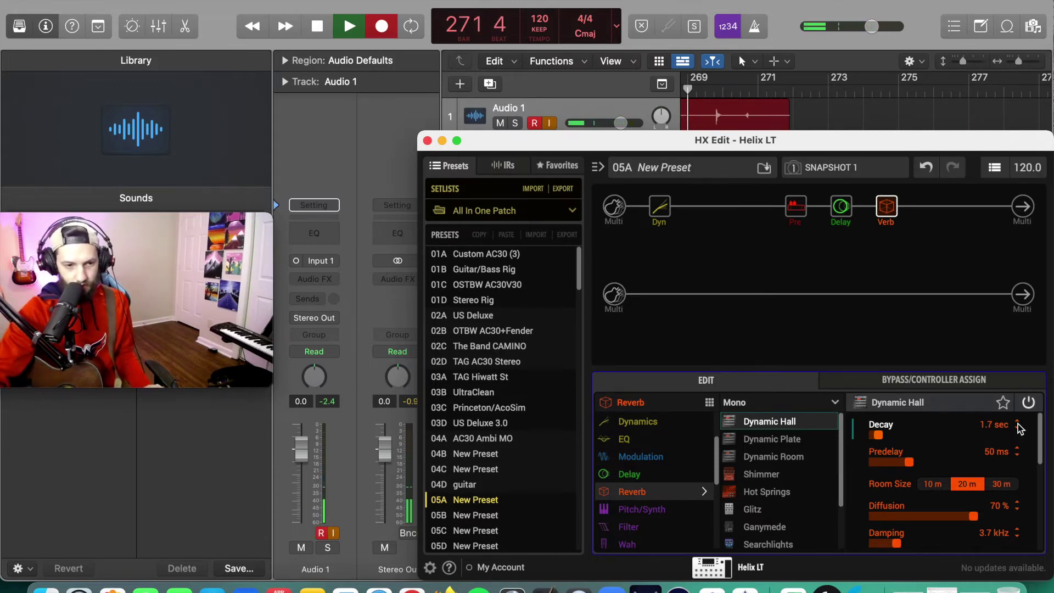
mouse_move(1039, 443)
mouse_down()
mouse_move(1039, 532)
mouse_move(1030, 444)
mouse_up()
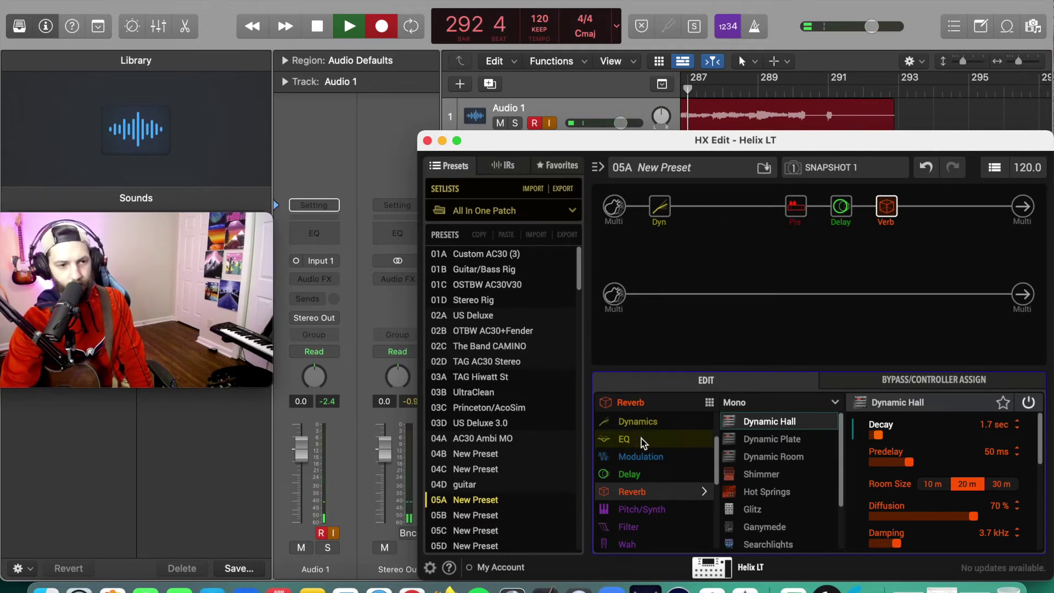
click(746, 216)
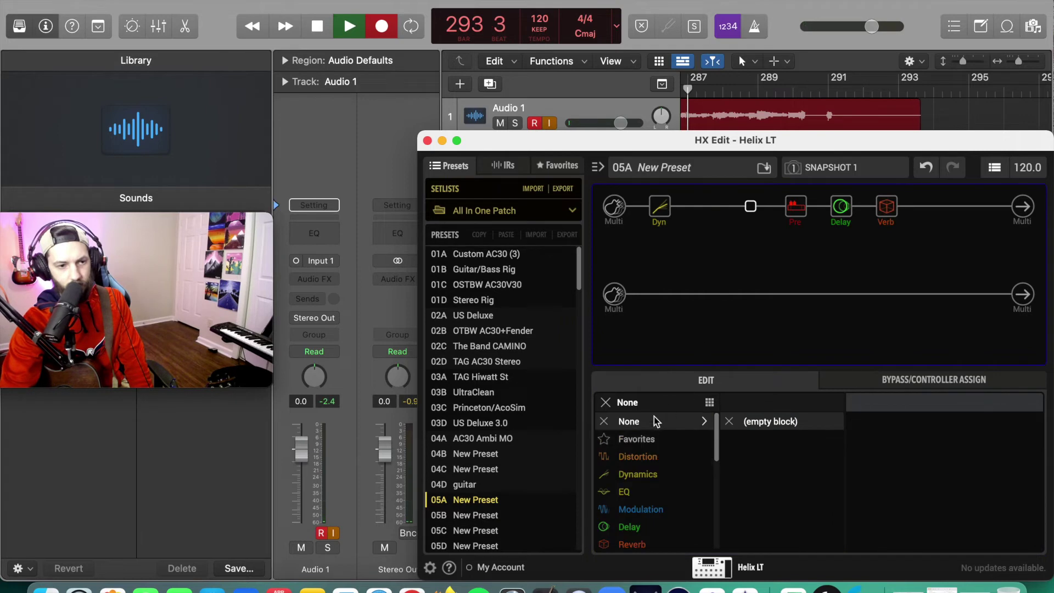
Move the Studio Tube Pre right after Dyn and insert a Parametric EQ before the delay.
click(635, 487)
drag(795, 206, 742, 208)
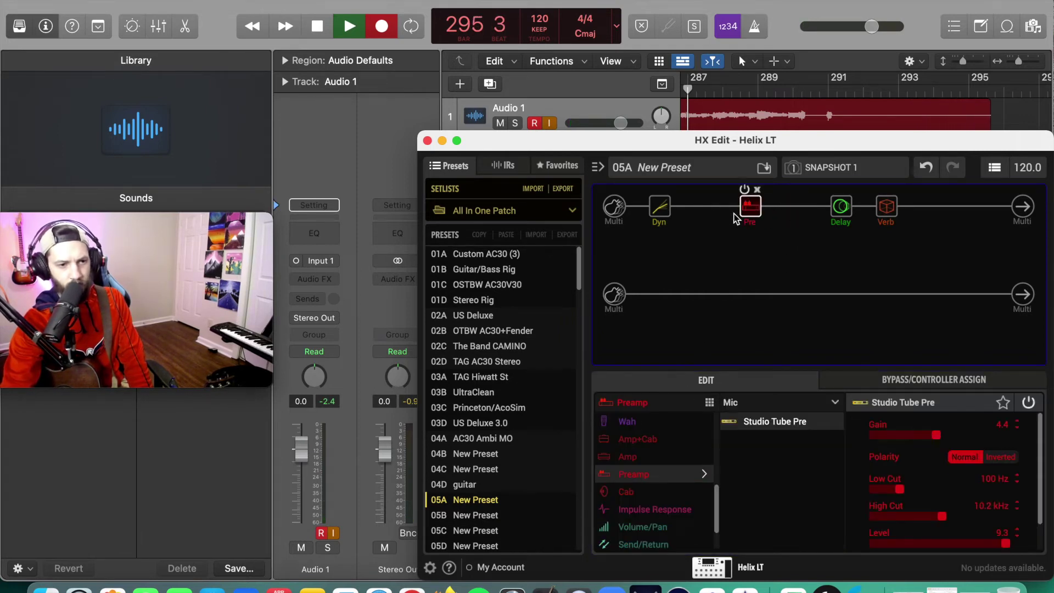
click(792, 210)
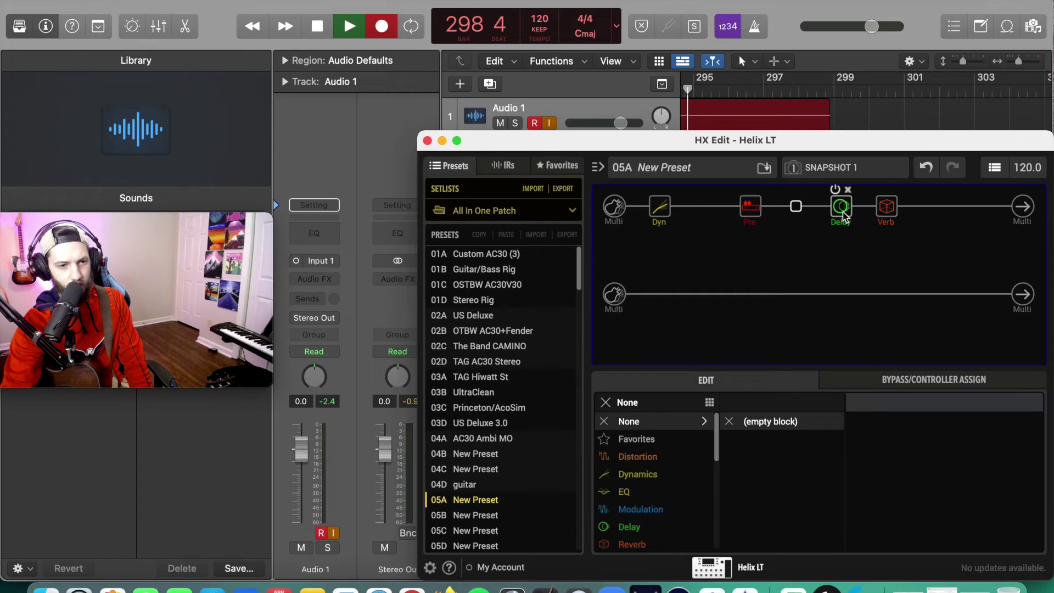
mouse_move(889, 209)
click(631, 493)
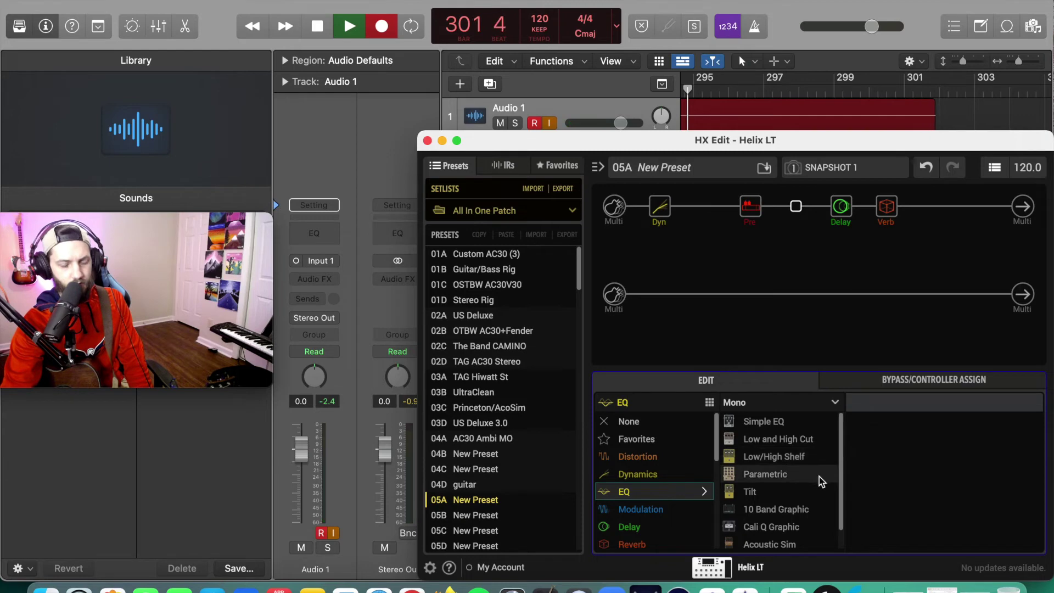
click(841, 486)
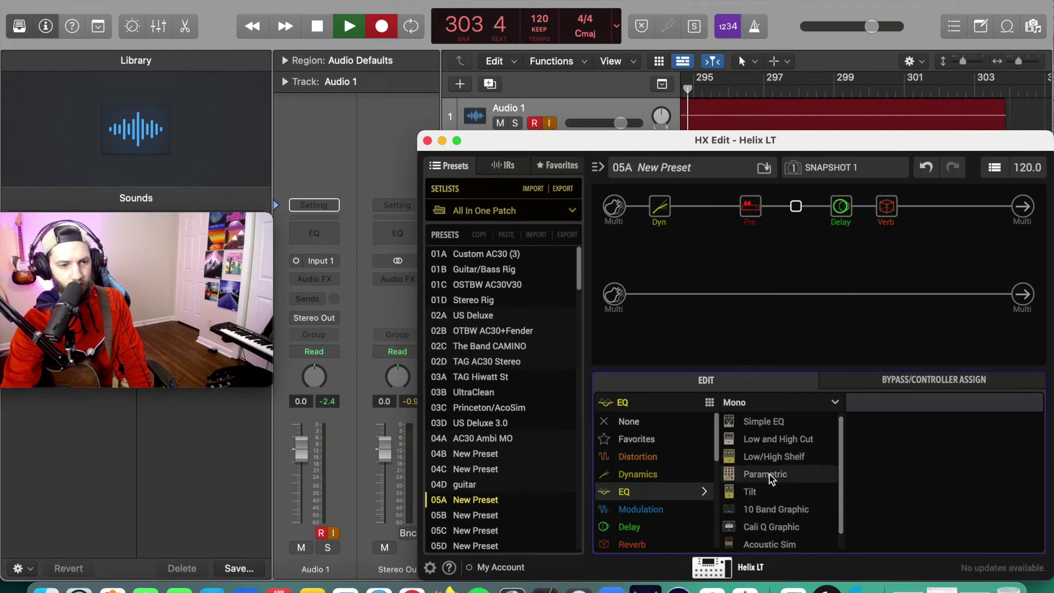
click(768, 474)
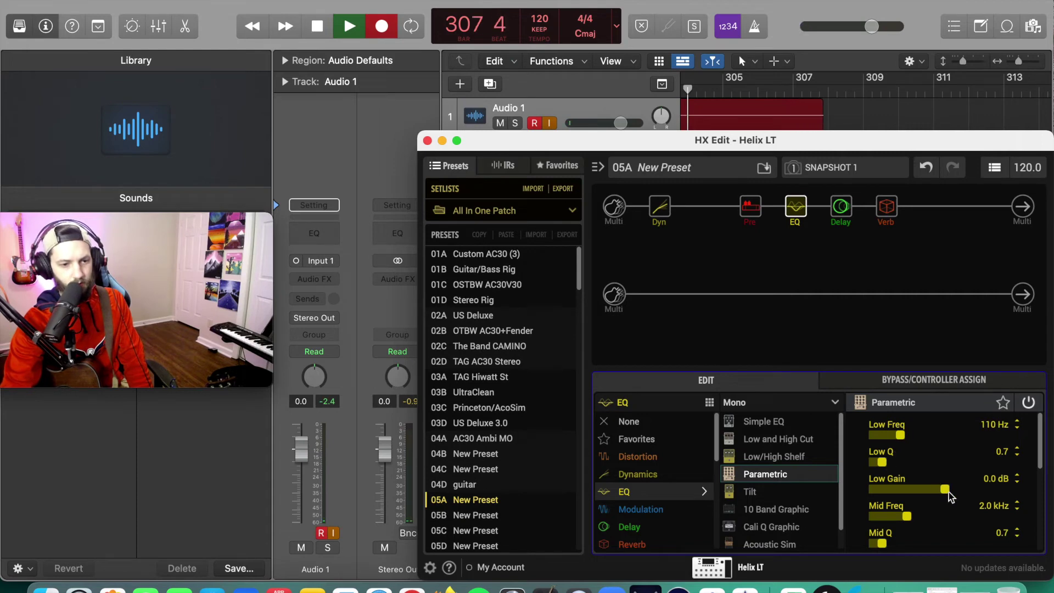
Set the Parametric EQ low band to 122 Hz with -2.0 dB gain.
drag(911, 435, 914, 435)
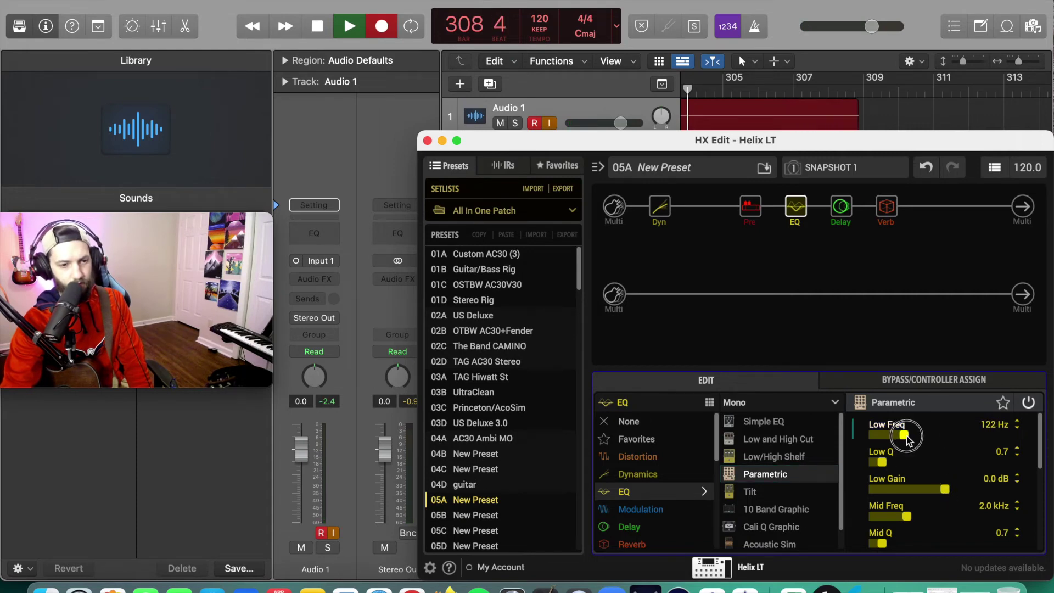
click(942, 490)
drag(943, 490, 926, 492)
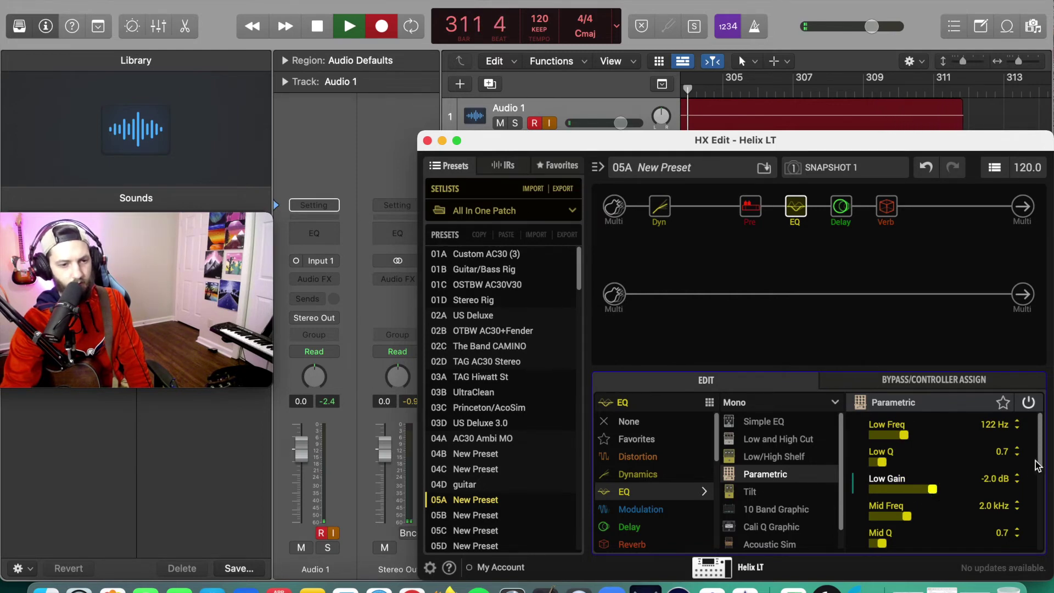
drag(1039, 463, 1039, 478)
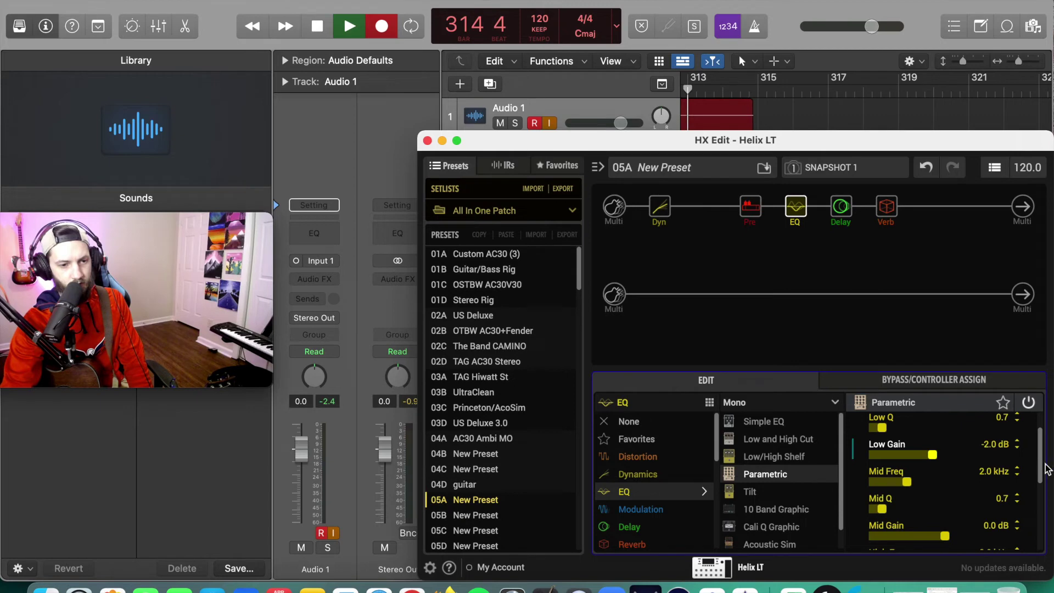
drag(1040, 471, 1041, 479)
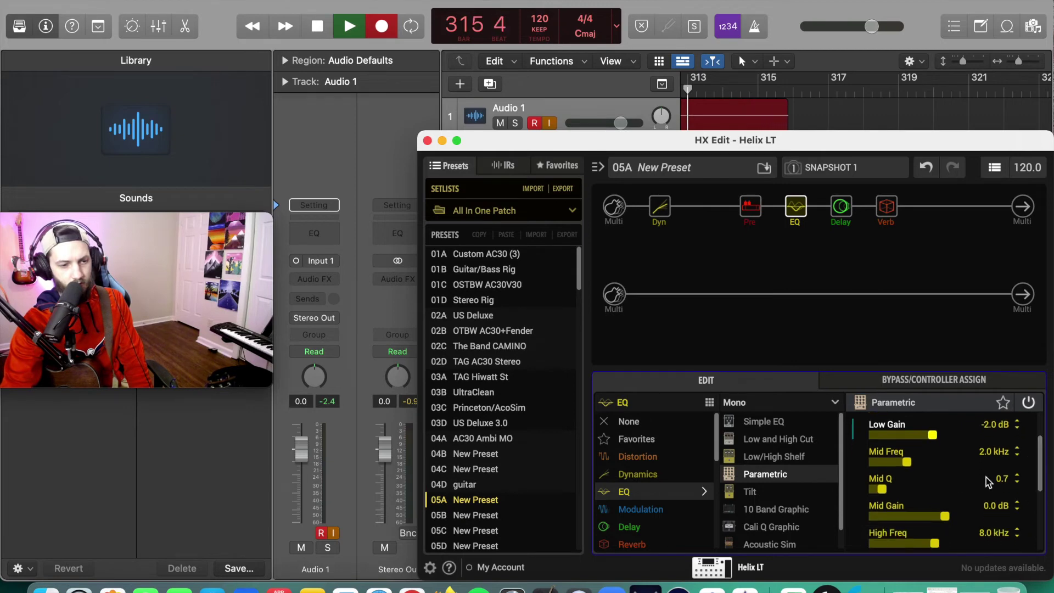
Set Mid Freq to 973 Hz and Mid Gain to -2.3 dB, and boost High Gain to +2.3 dB.
drag(908, 469, 889, 471)
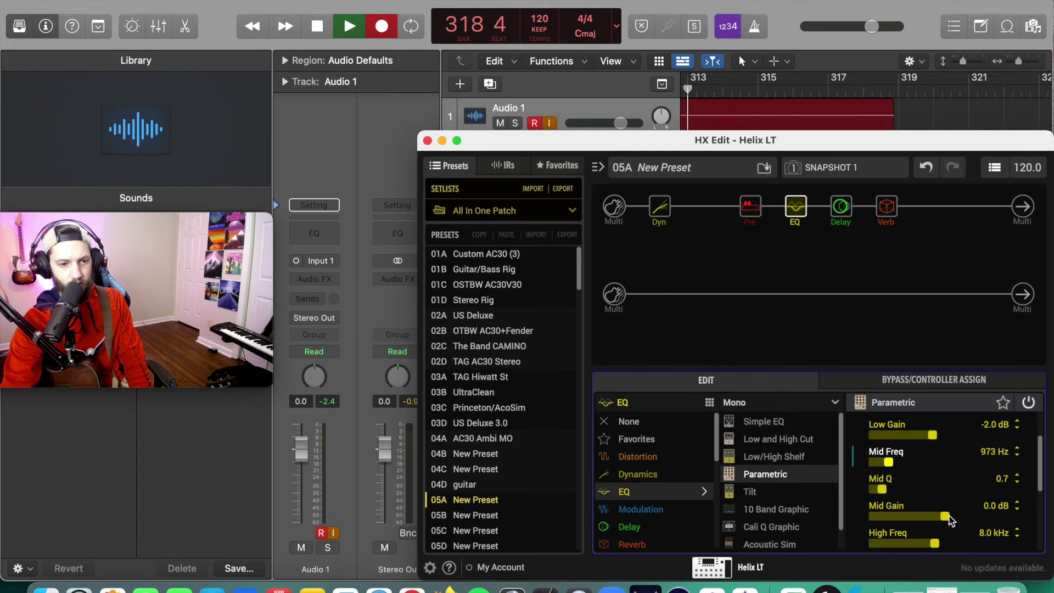
drag(949, 516, 931, 520)
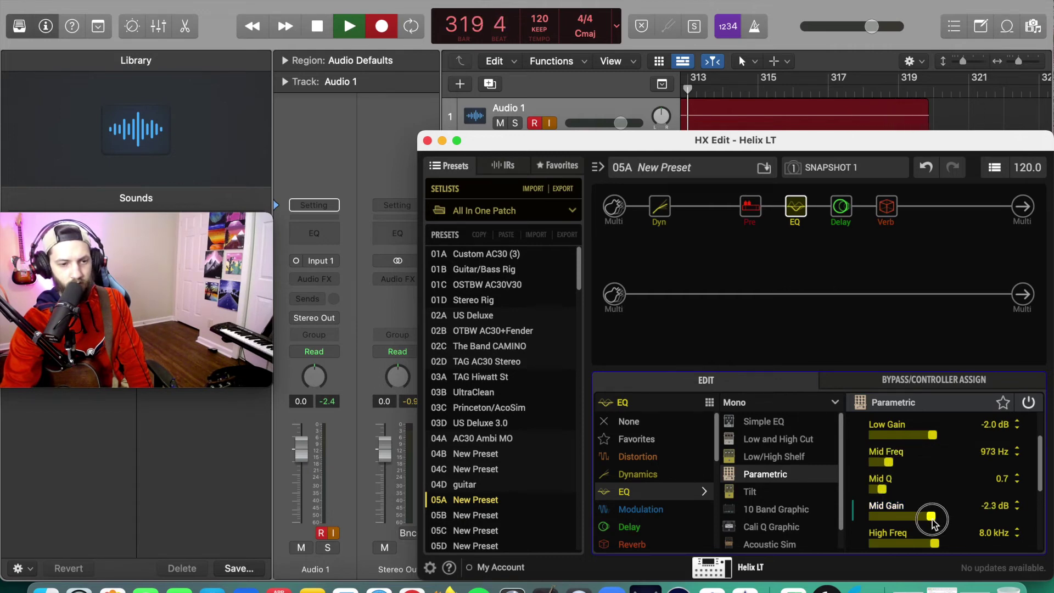
scroll(1039, 494, down, 1)
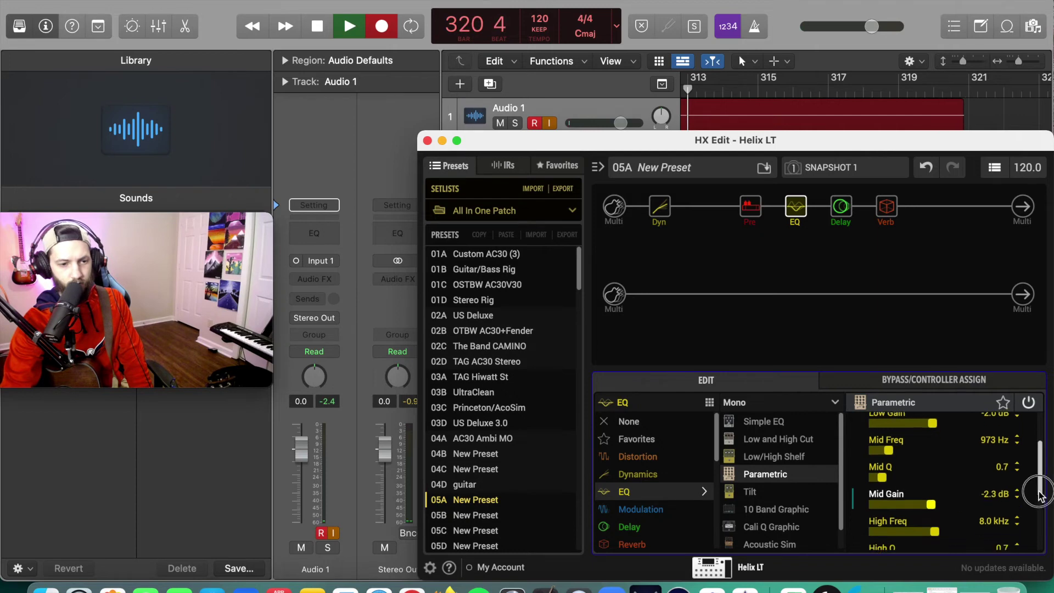
drag(1038, 494, 1038, 513)
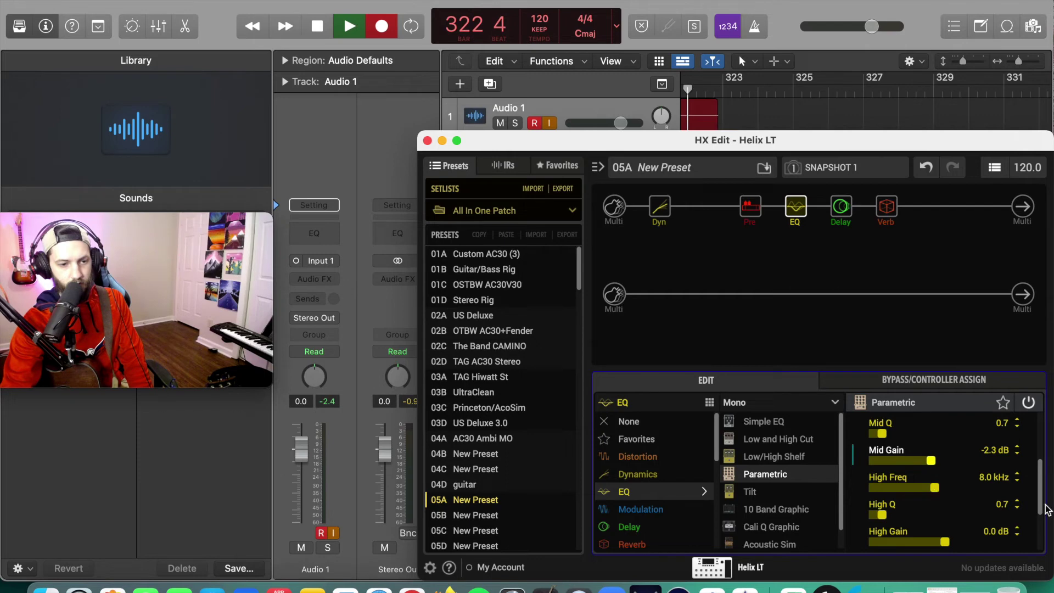
scroll(1037, 497, down, 1)
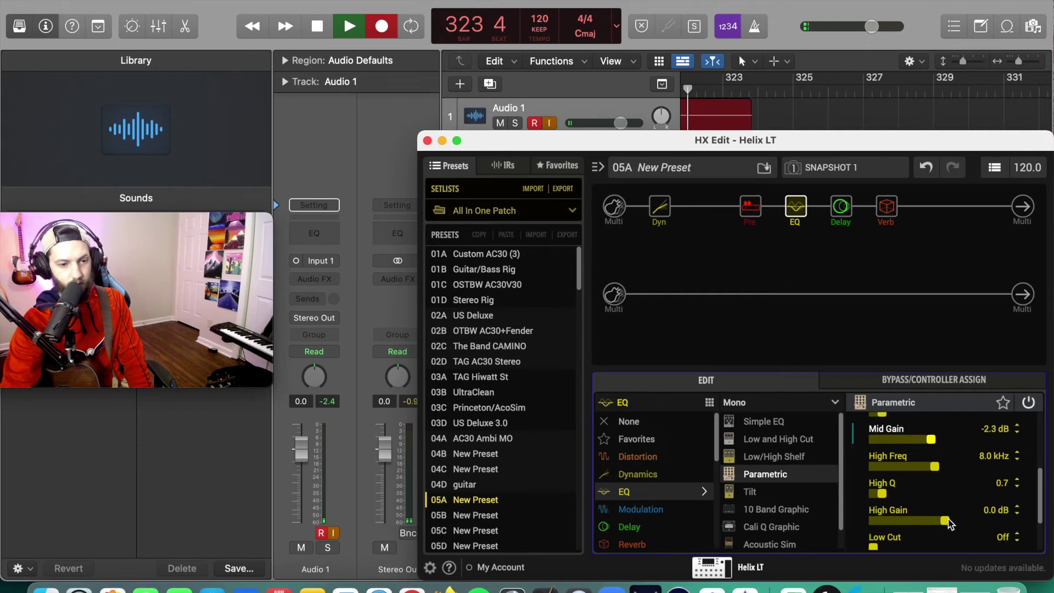
drag(950, 519, 962, 523)
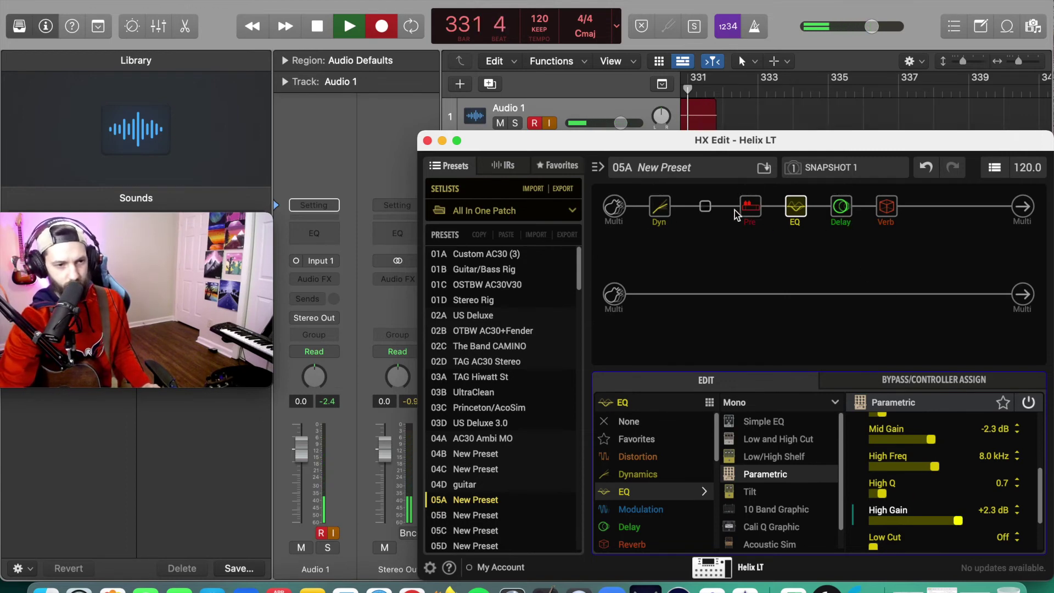
Retune the Studio Tube Pre to Gain 4.2 and Level 9.7.
click(750, 208)
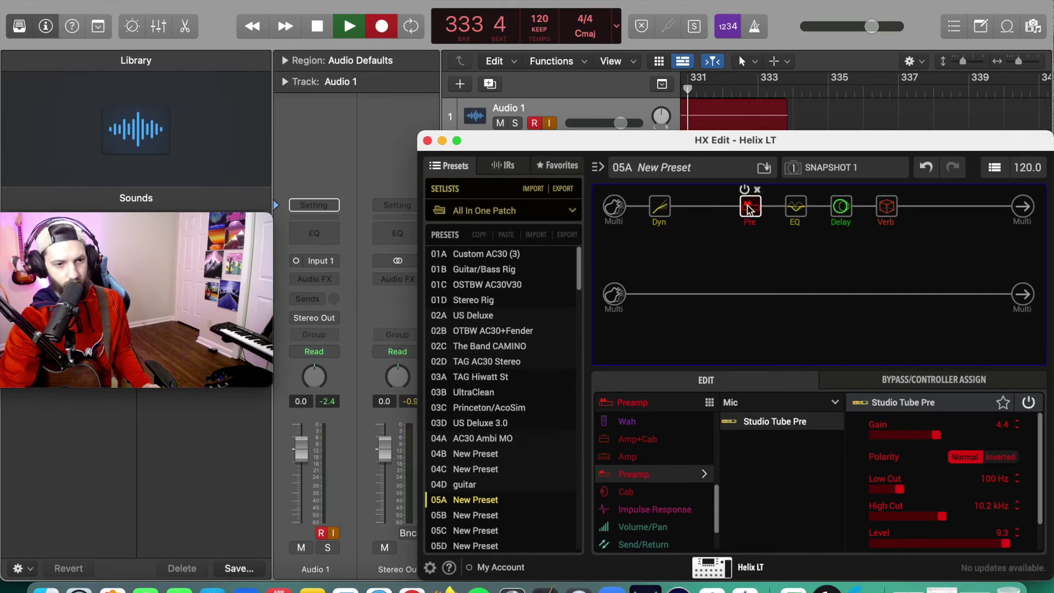
click(1018, 429)
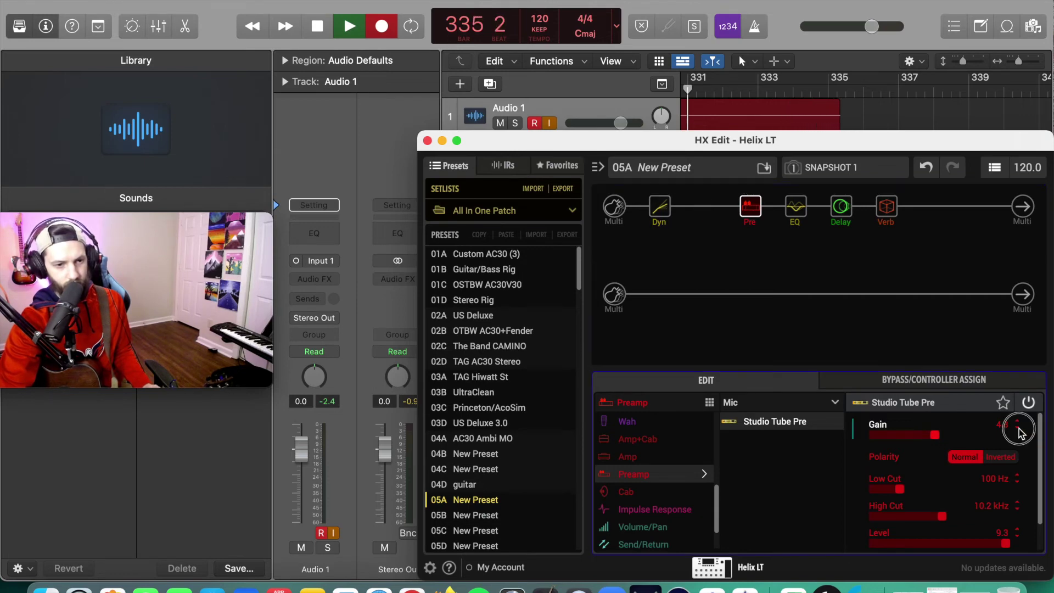
click(1019, 531)
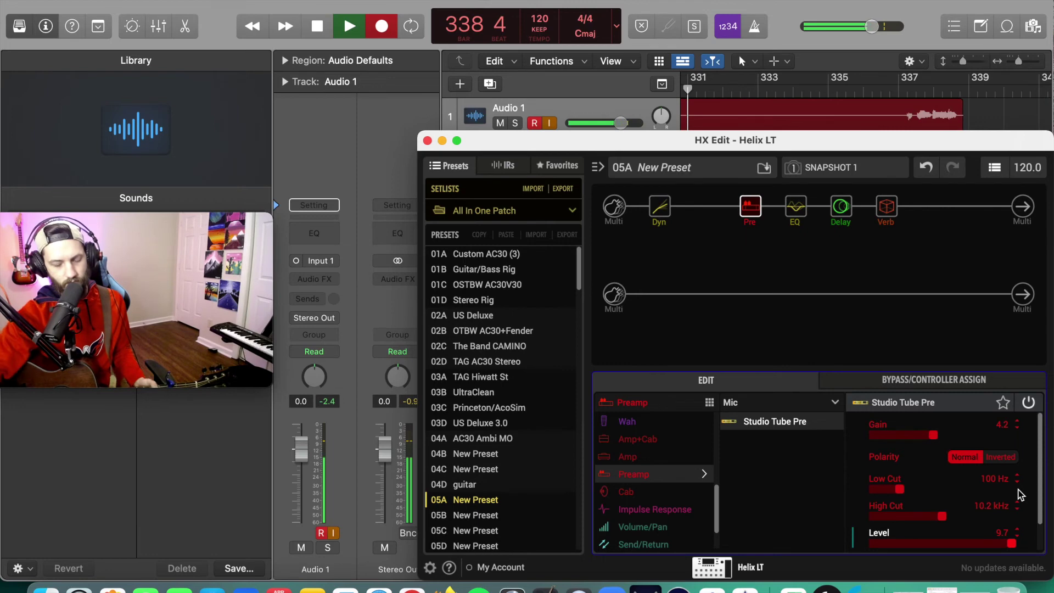
click(978, 208)
Append an LA Studio Comp after the reverb and lower its Peak Reduction to 6.1.
click(653, 480)
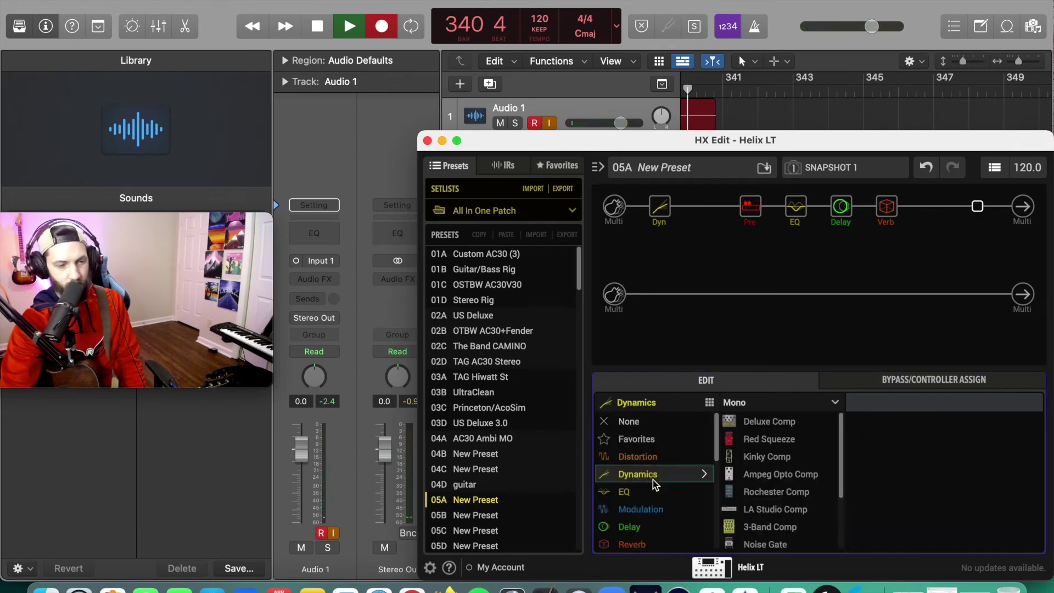
click(781, 511)
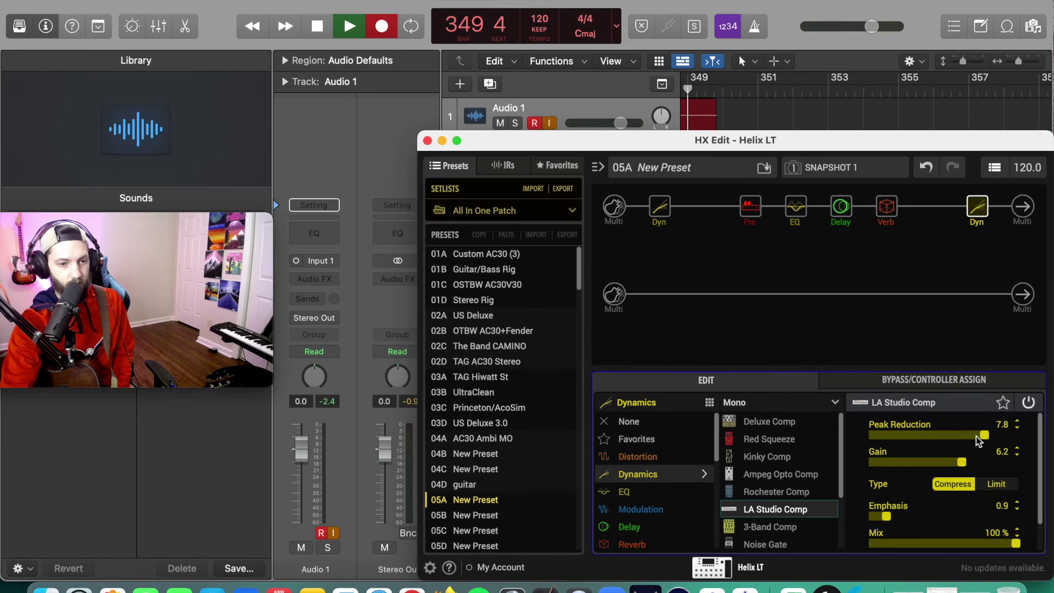
drag(983, 435, 960, 436)
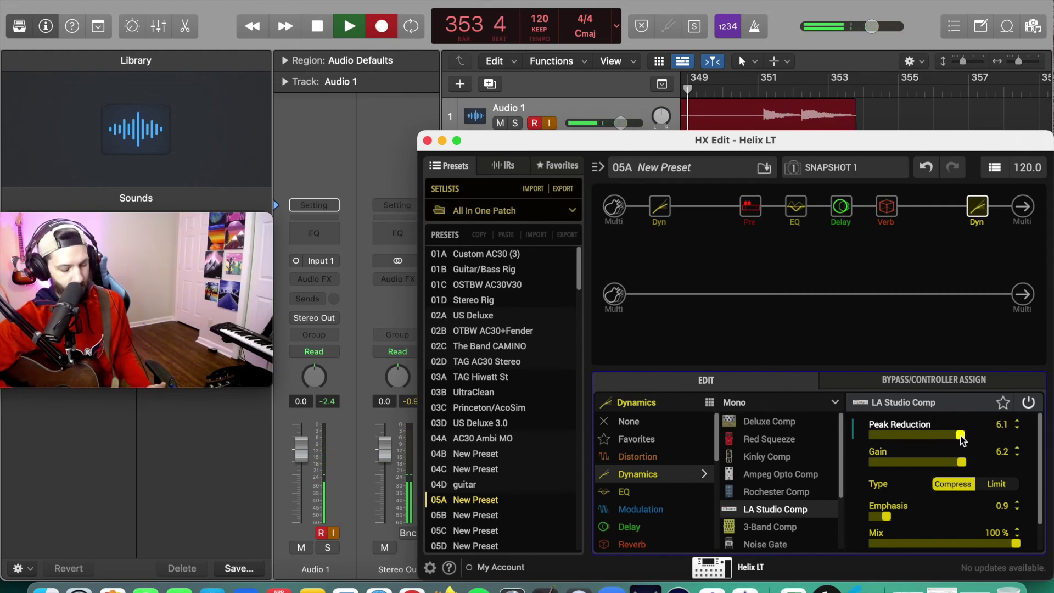